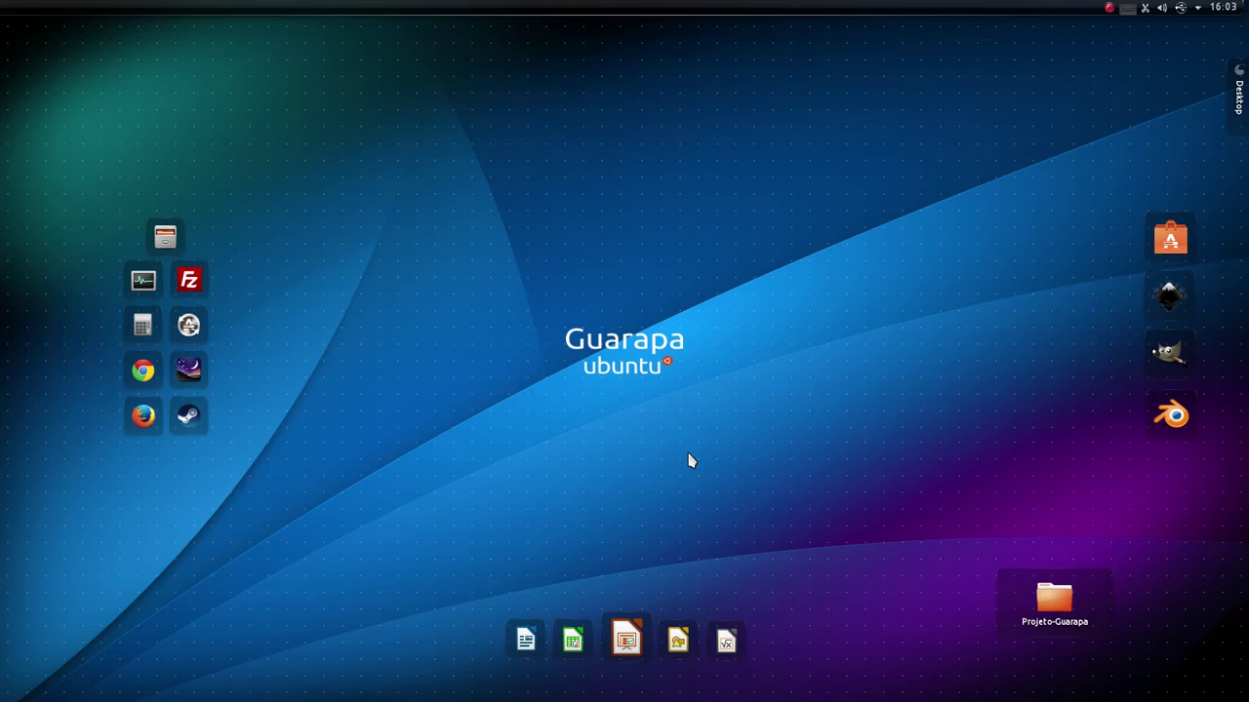
# - Launch Google Chrome, dismiss its preferences-could-not-be-read warning, and open Chrome's Settings page
pyautogui.moveTo(2, 420)
pyautogui.click(146, 375)
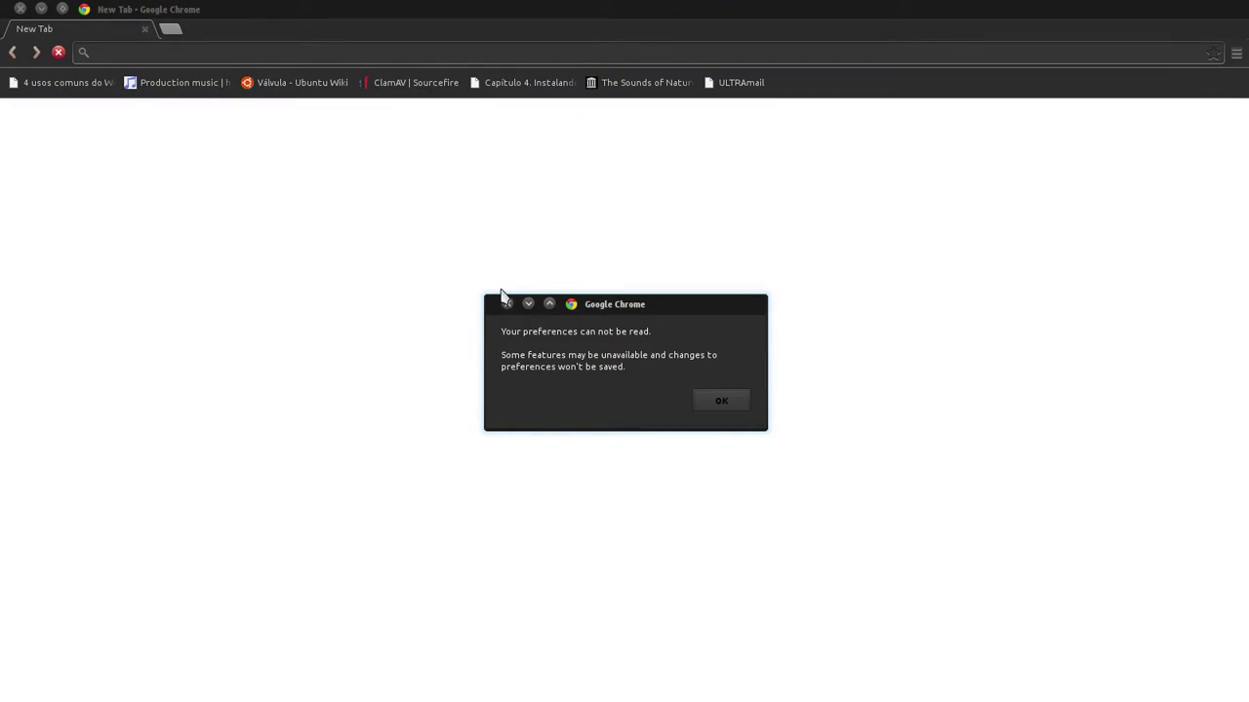
pyautogui.click(507, 305)
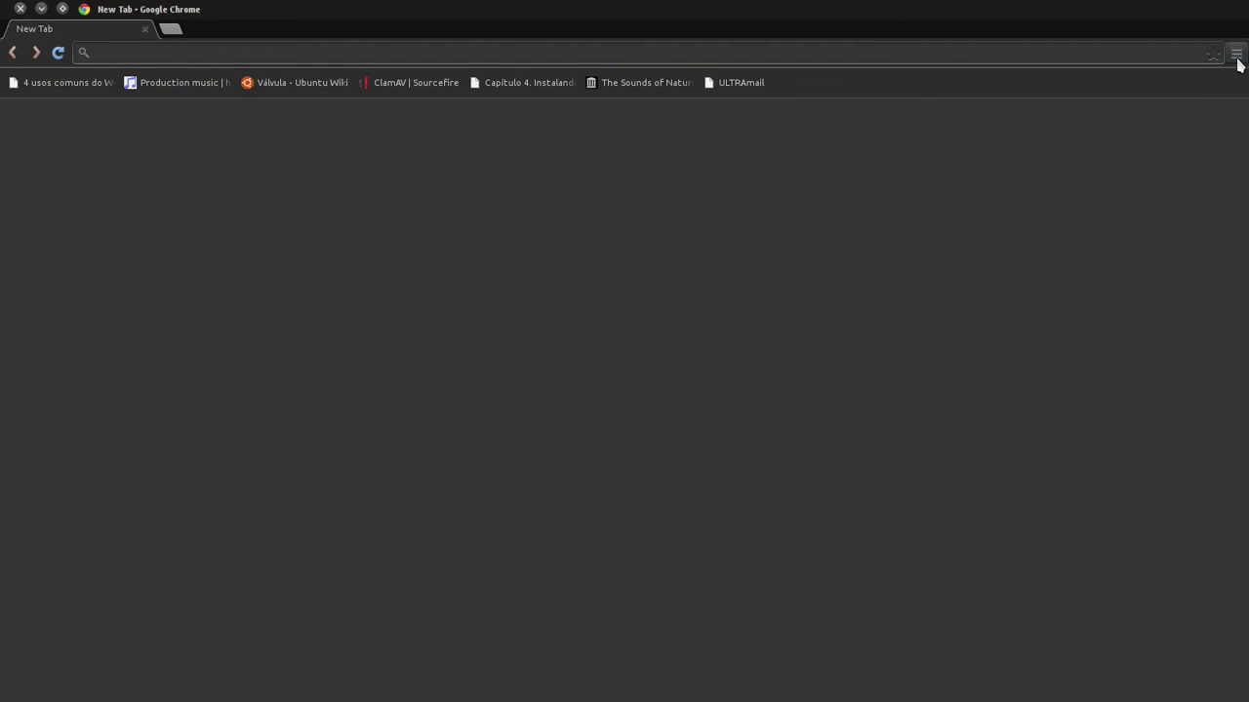
pyautogui.click(1237, 58)
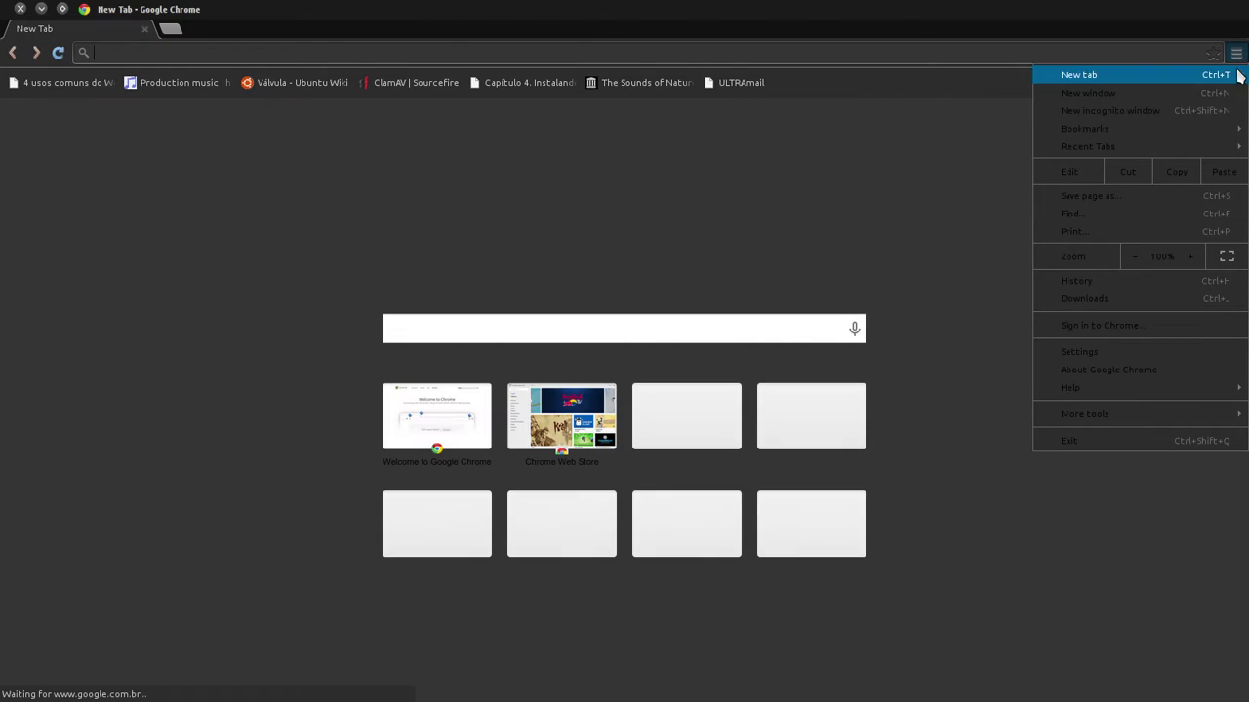
pyautogui.click(1112, 353)
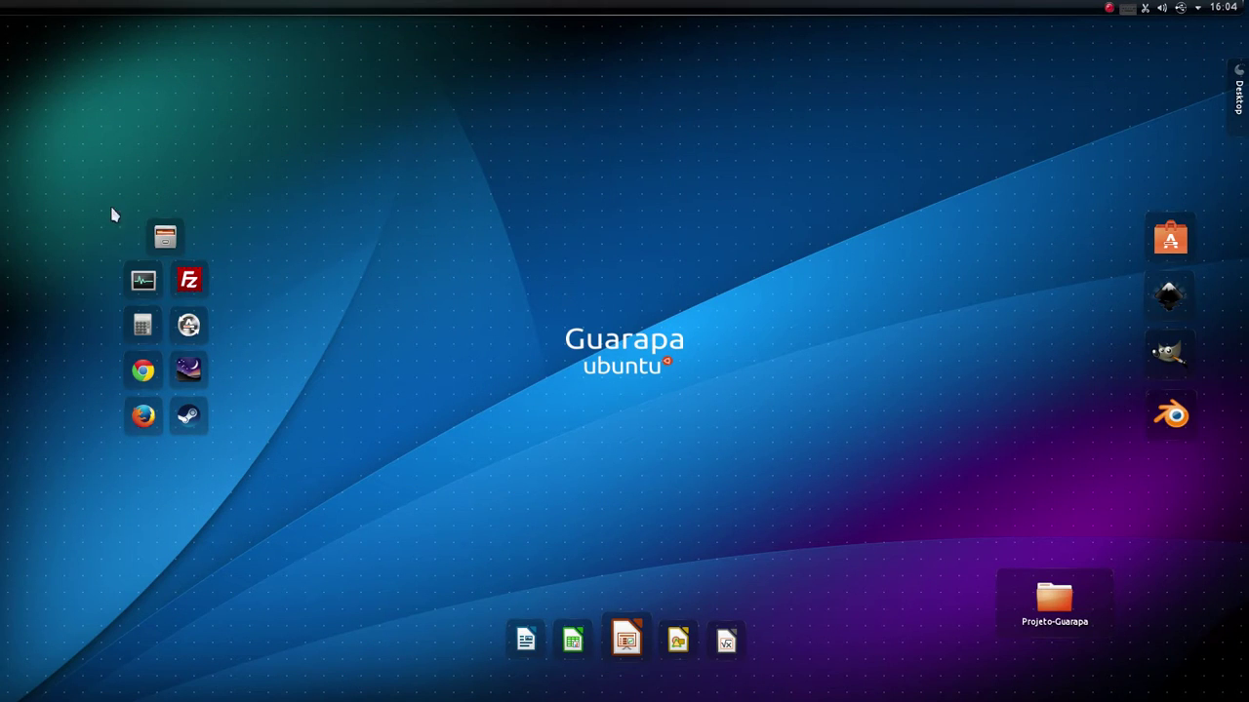
# - Start the gedit text editor and move its window lower on the desktop
pyautogui.moveTo(50, 162)
pyautogui.click(22, 137)
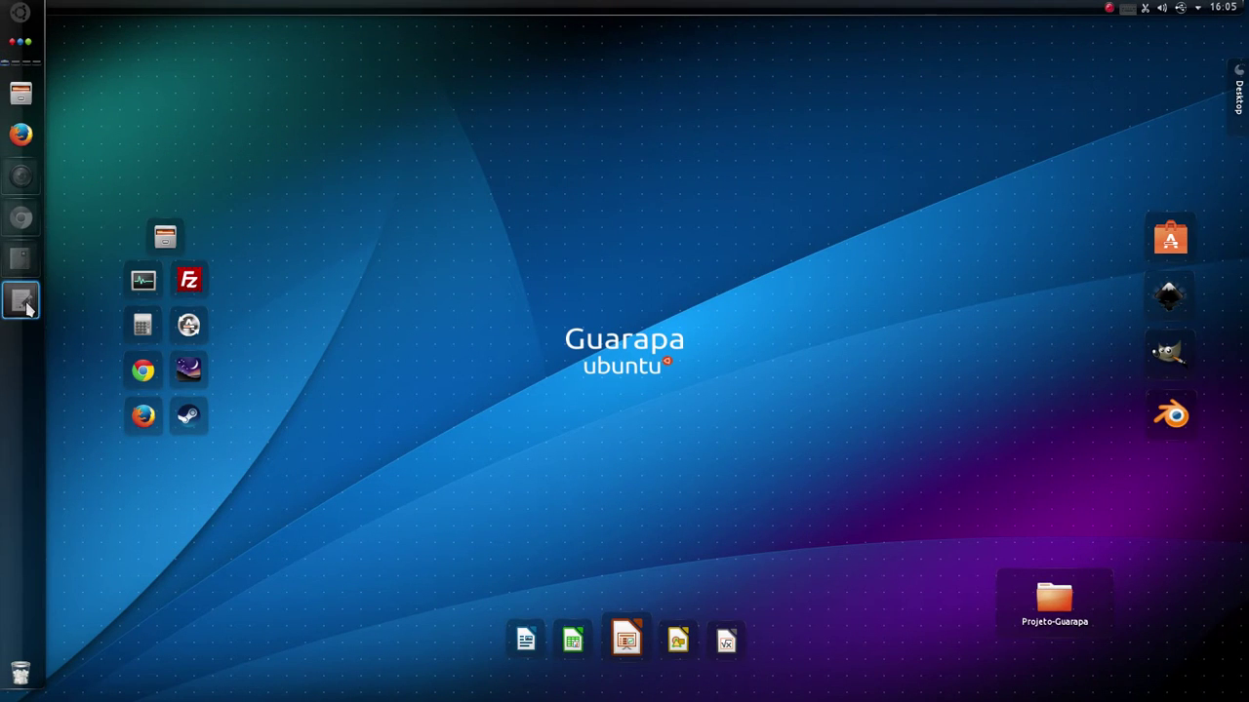
pyautogui.click(23, 303)
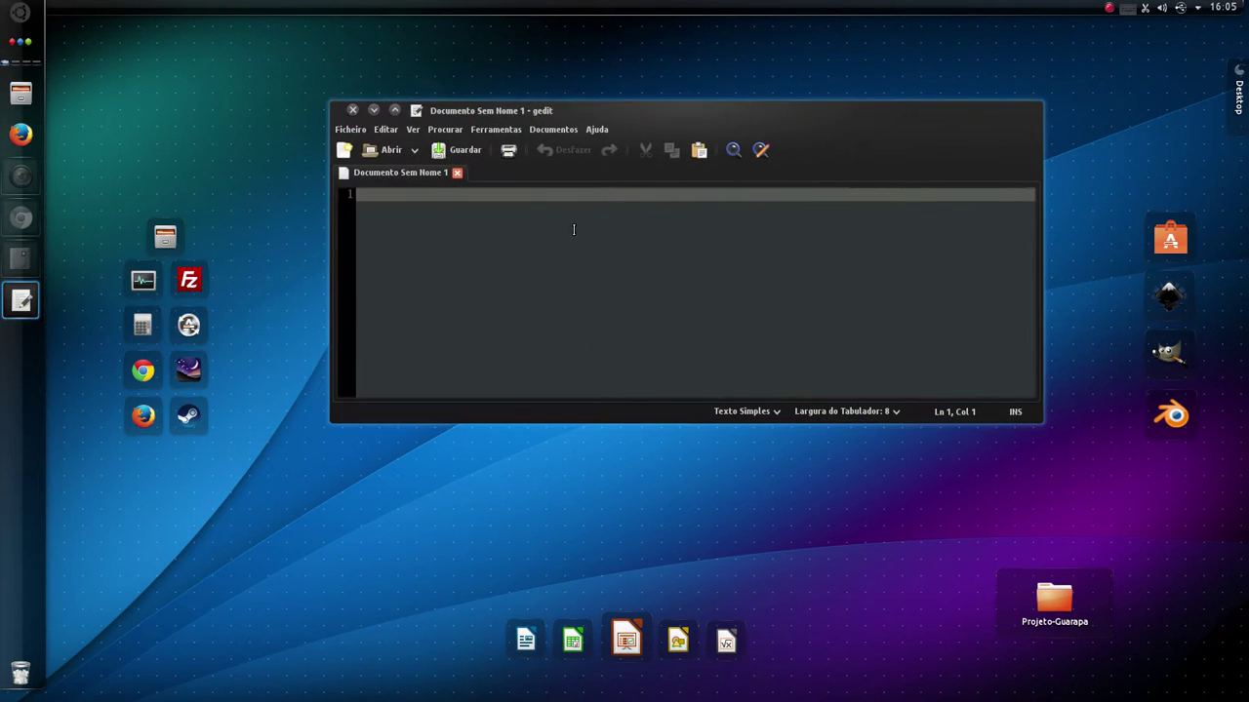
pyautogui.moveTo(990, 113); pyautogui.dragTo(982, 228)
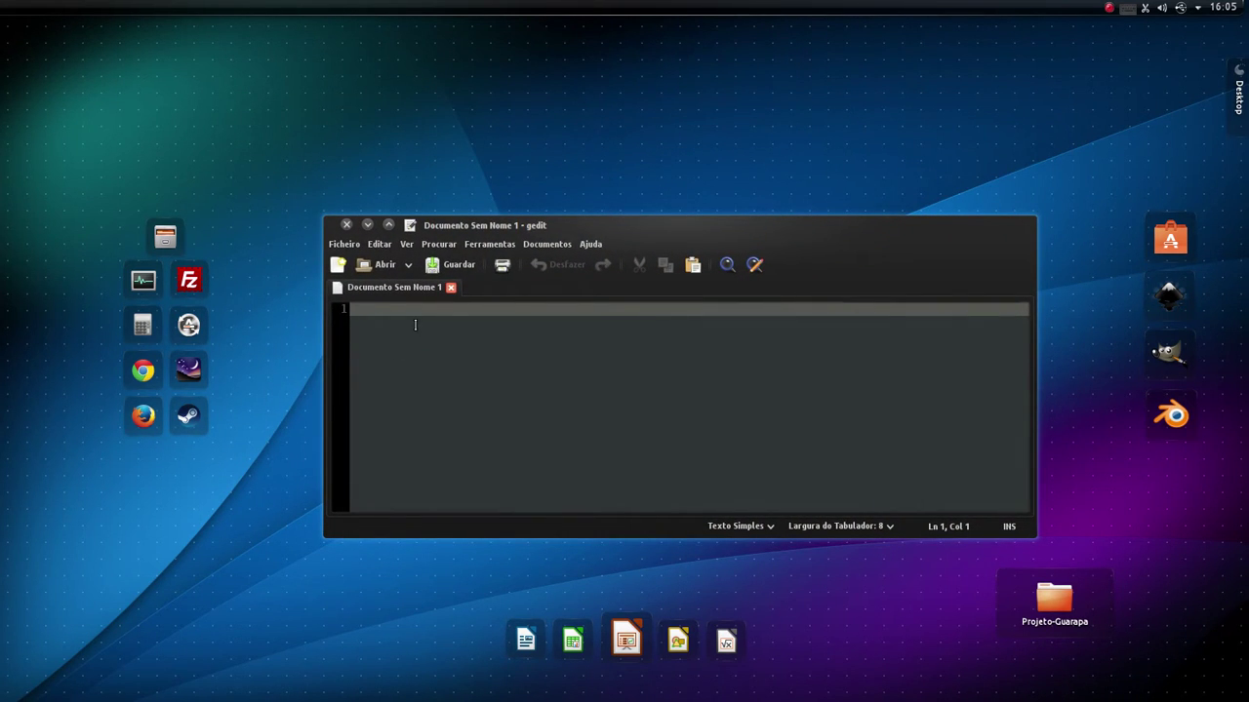
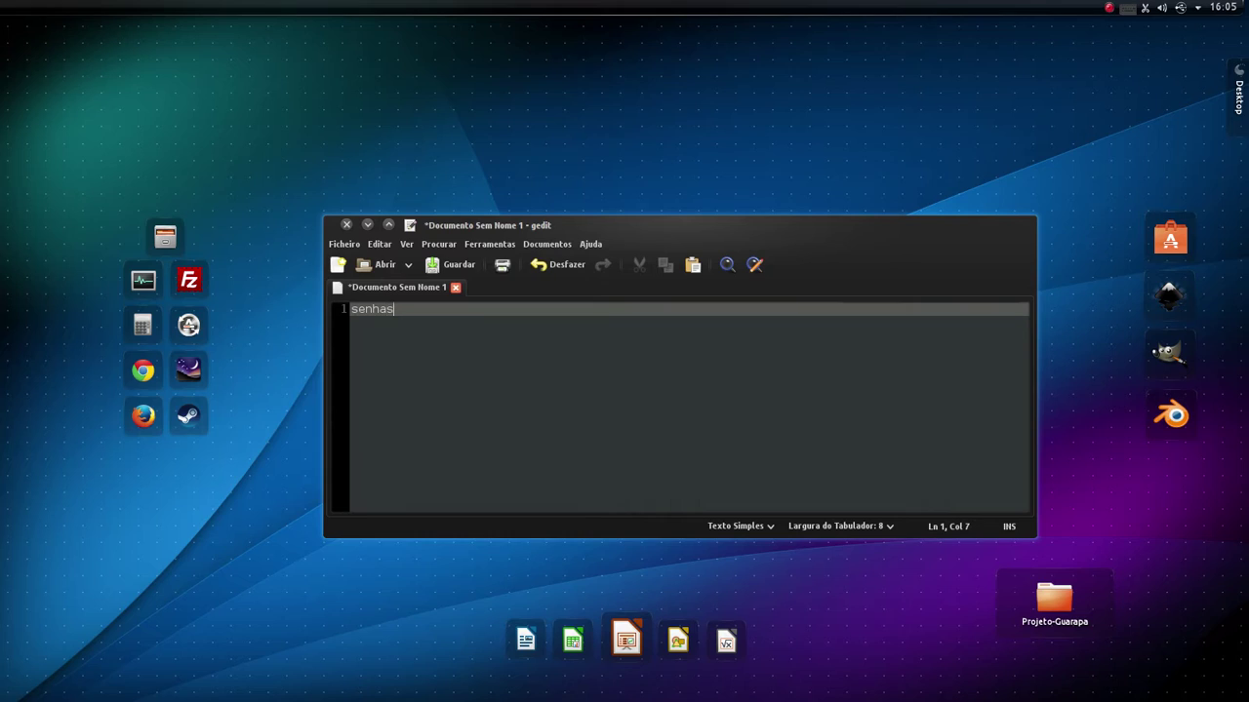
# - Type a two-line note with a password, erase all its text, and close the document
pyautogui.press('Return')
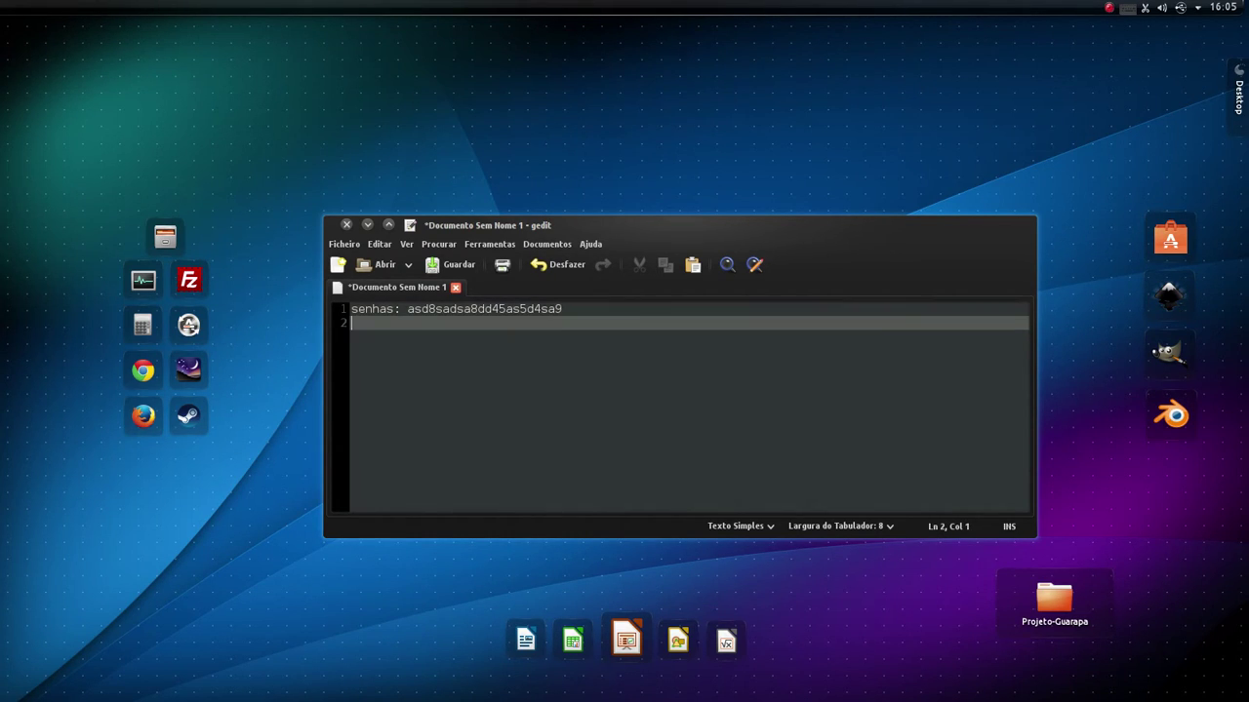
pyautogui.hotkey('ctrl', 'a')
pyautogui.press('BackSpace')
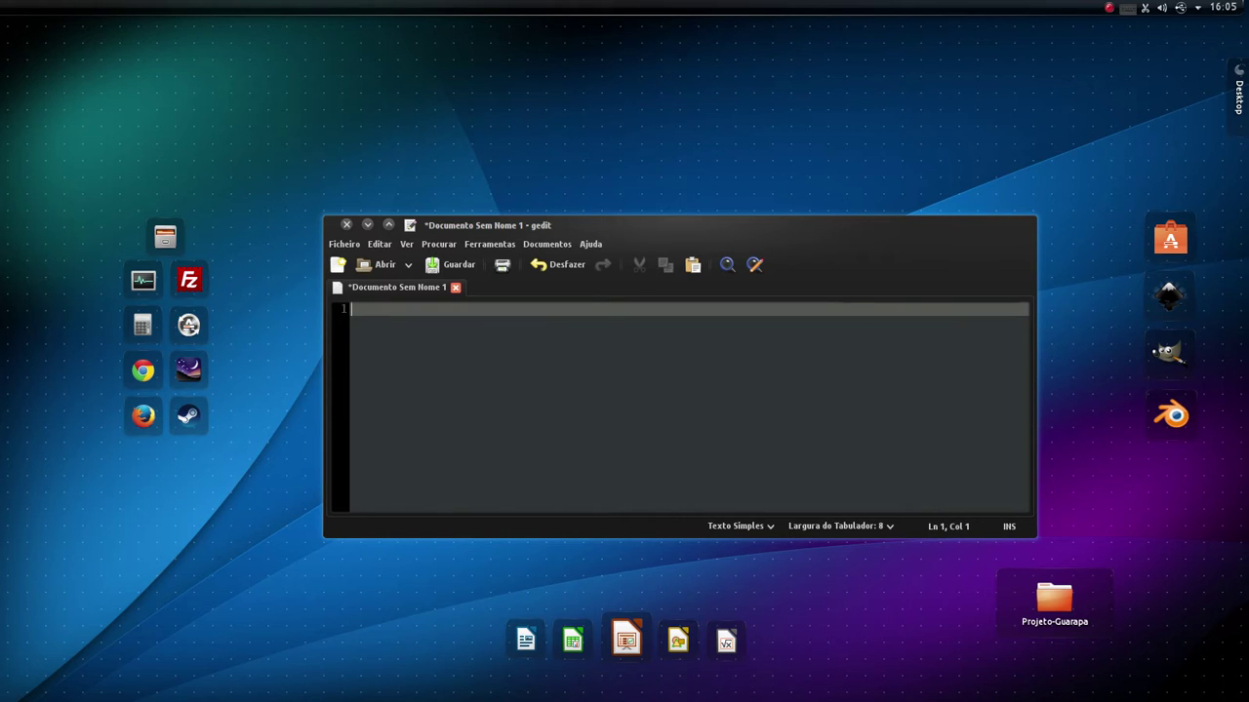
pyautogui.moveTo(638, 224); pyautogui.dragTo(638, 162)
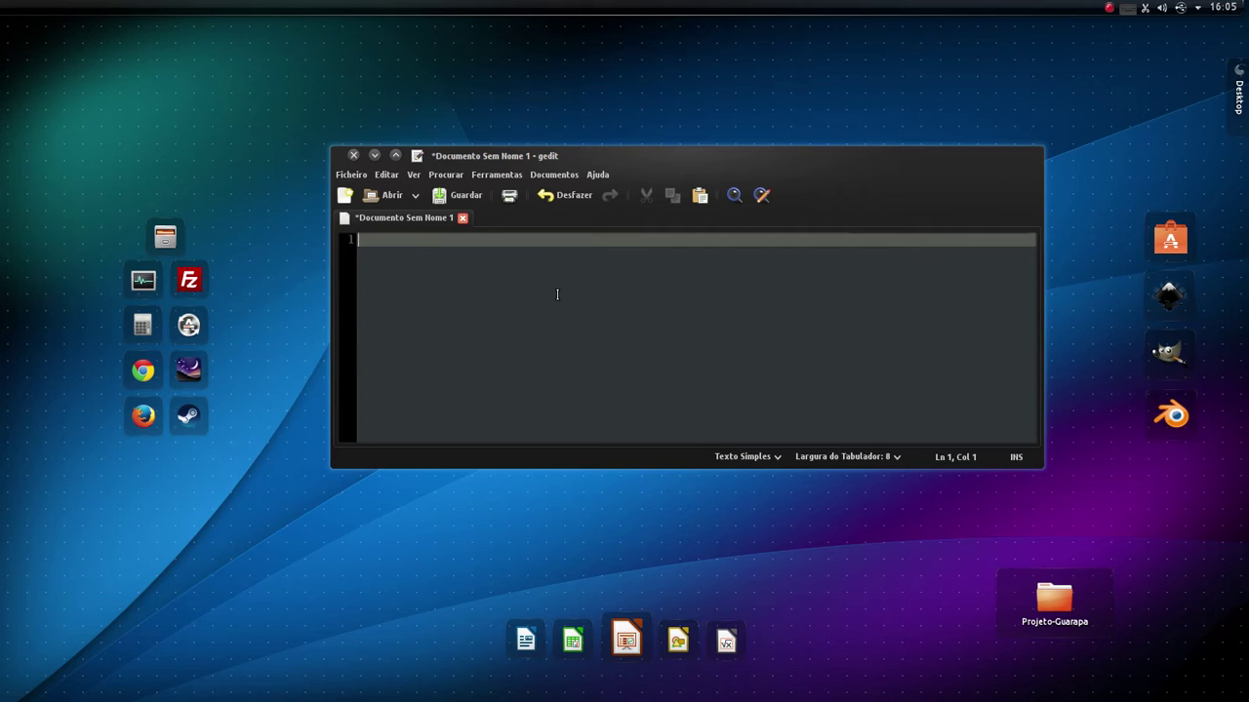
pyautogui.click(353, 155)
# - Discard the gedit note unsaved, then open Configurações do Sistema and centre its window
pyautogui.click(763, 368)
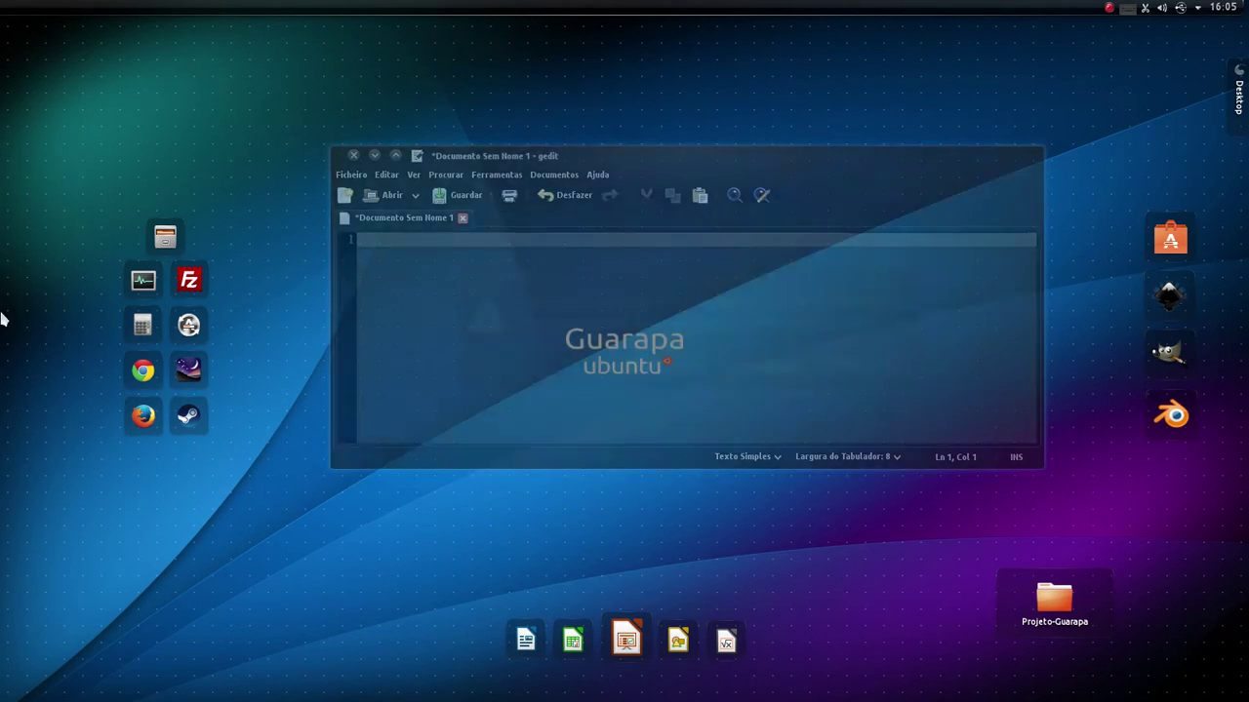
pyautogui.moveTo(1, 321)
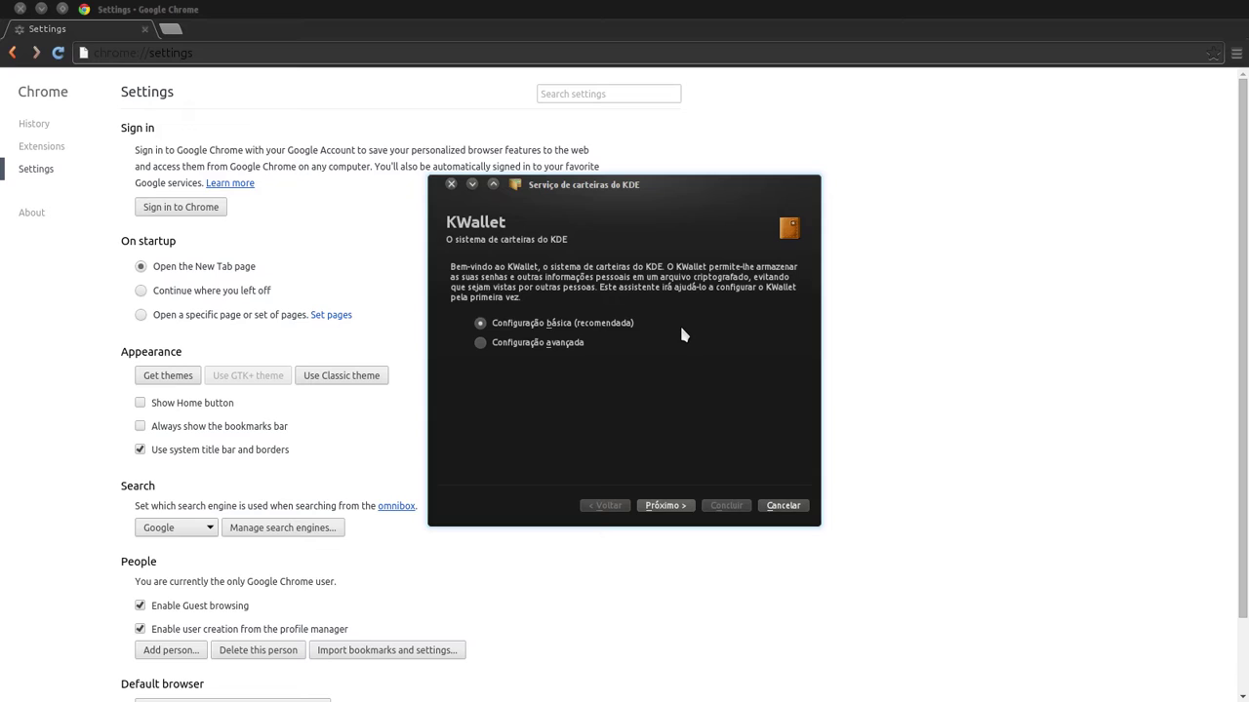
pyautogui.moveTo(5, 209)
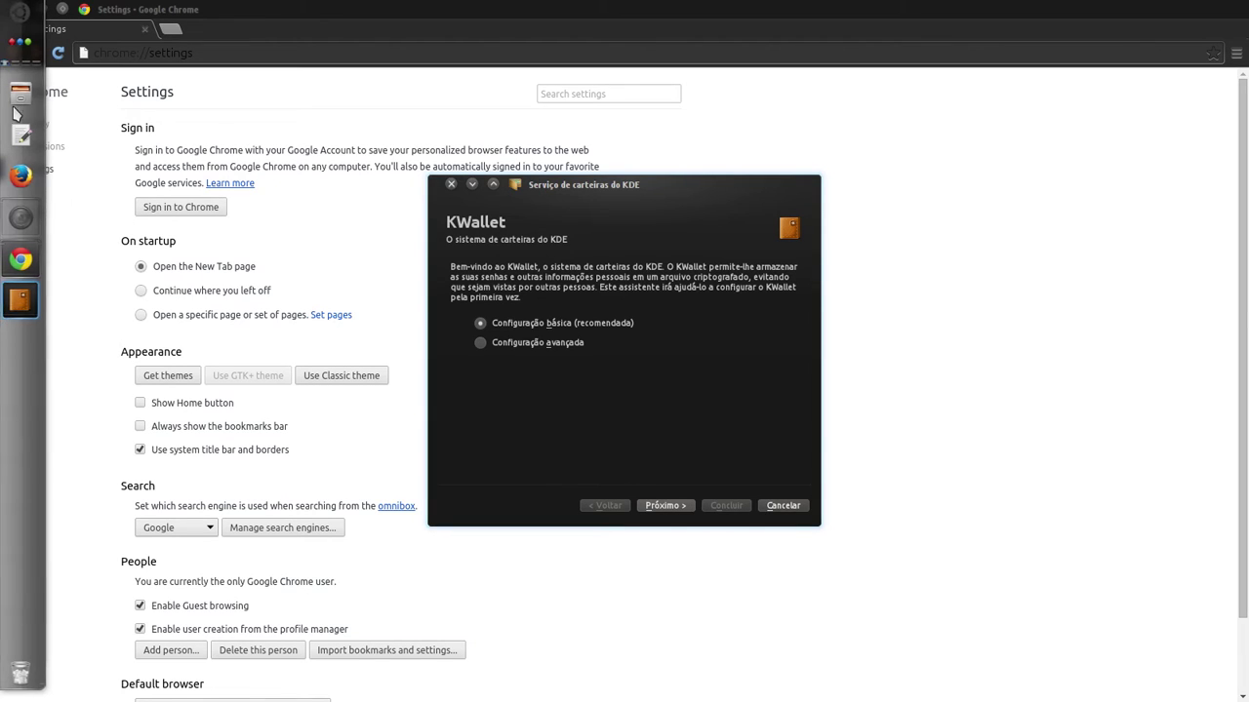
pyautogui.click(20, 13)
pyautogui.click(295, 71)
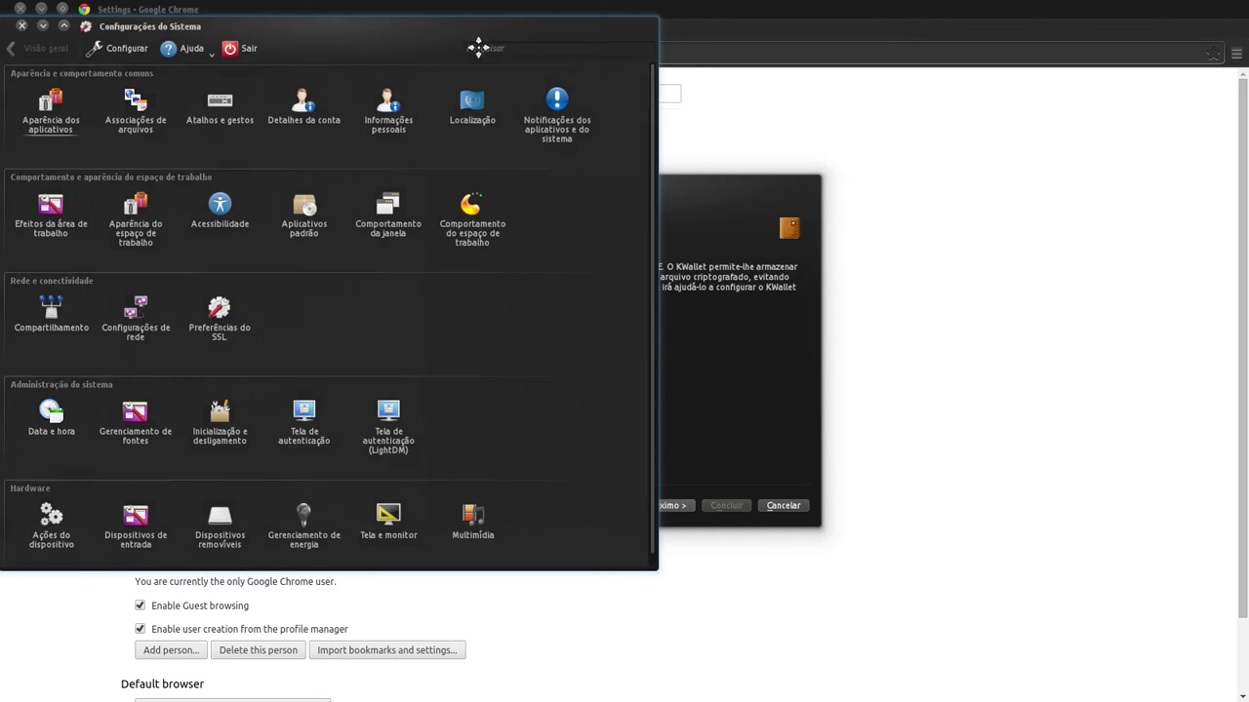
pyautogui.moveTo(478, 47); pyautogui.dragTo(796, 91)
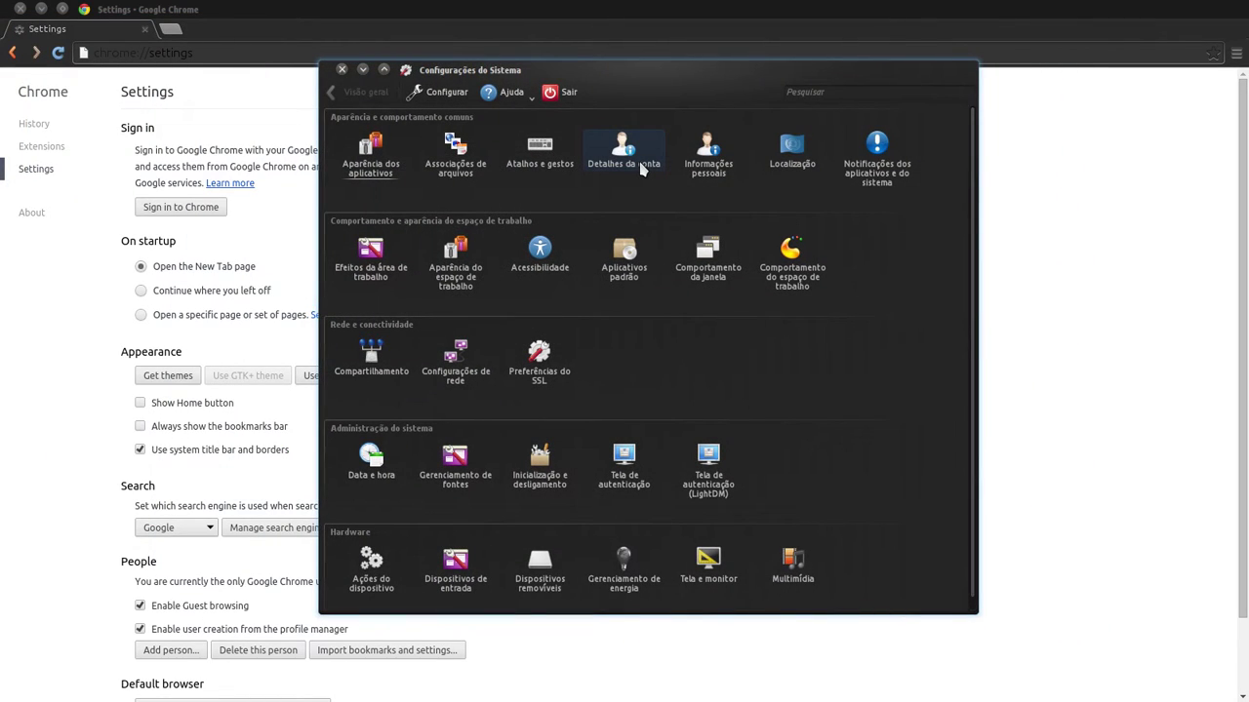
# - Close System Settings, the KWallet setup wizard, and the Chrome settings window
pyautogui.click(341, 69)
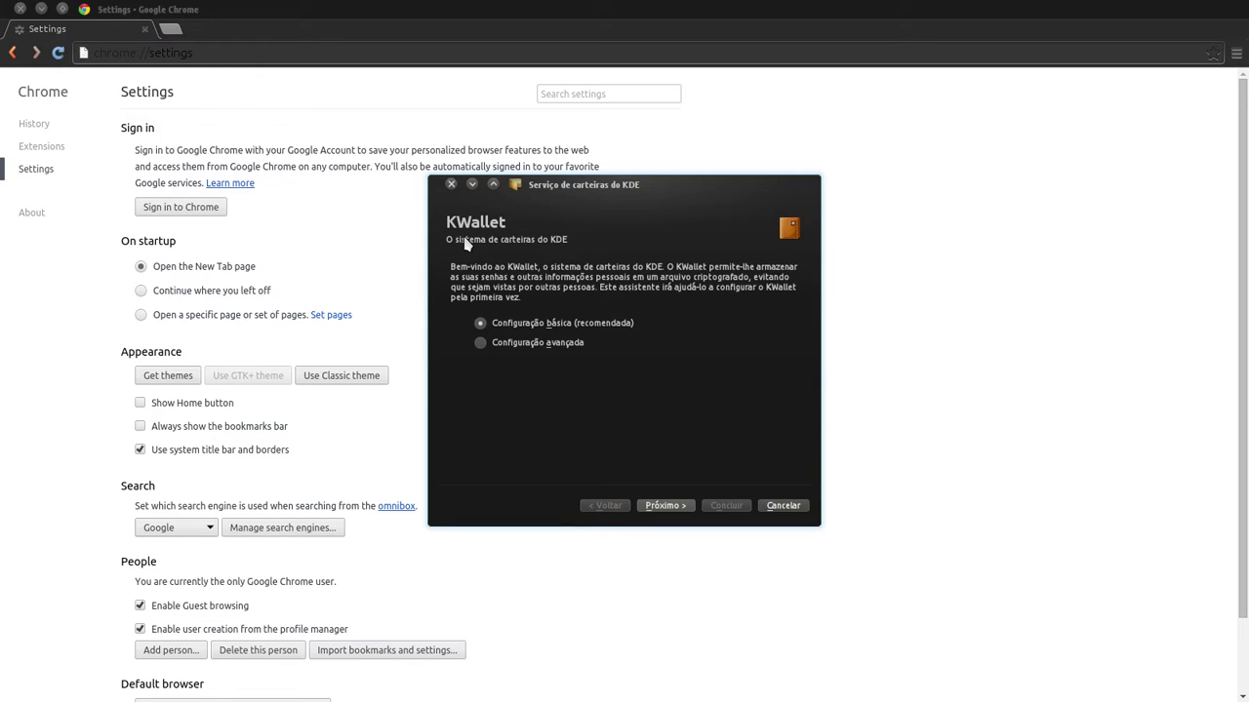
pyautogui.click(452, 185)
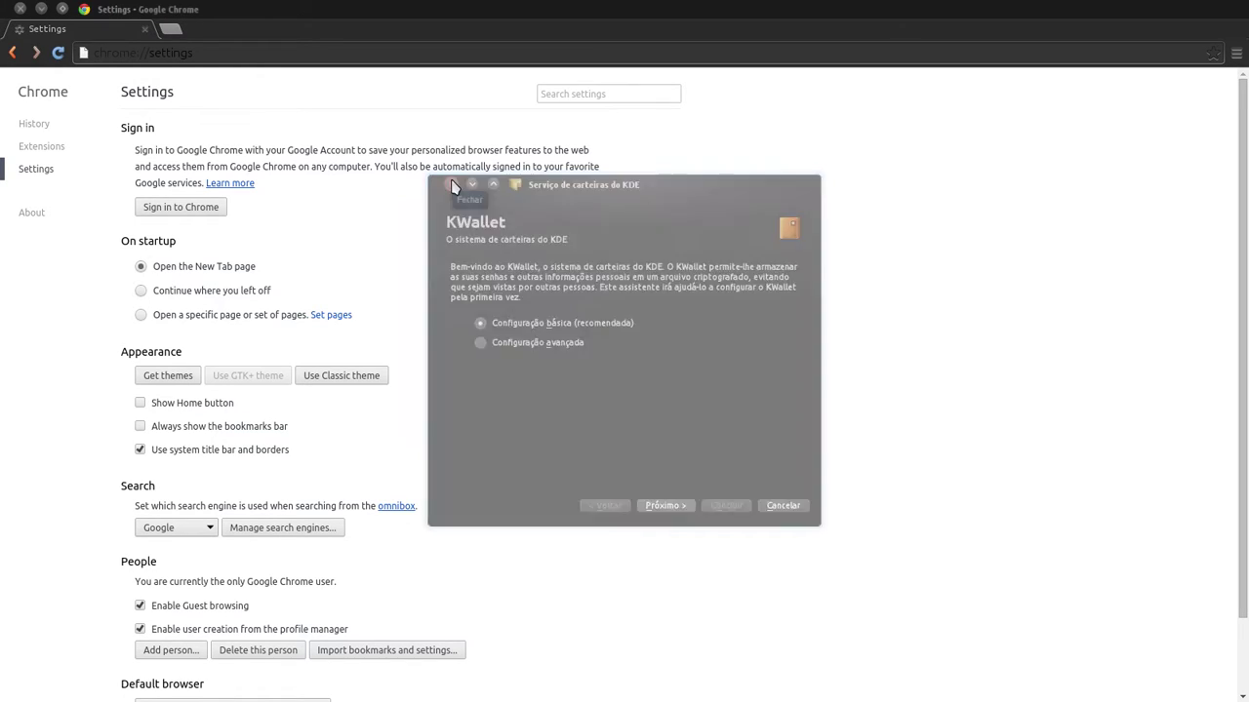
pyautogui.hotkey('alt', 'F4')
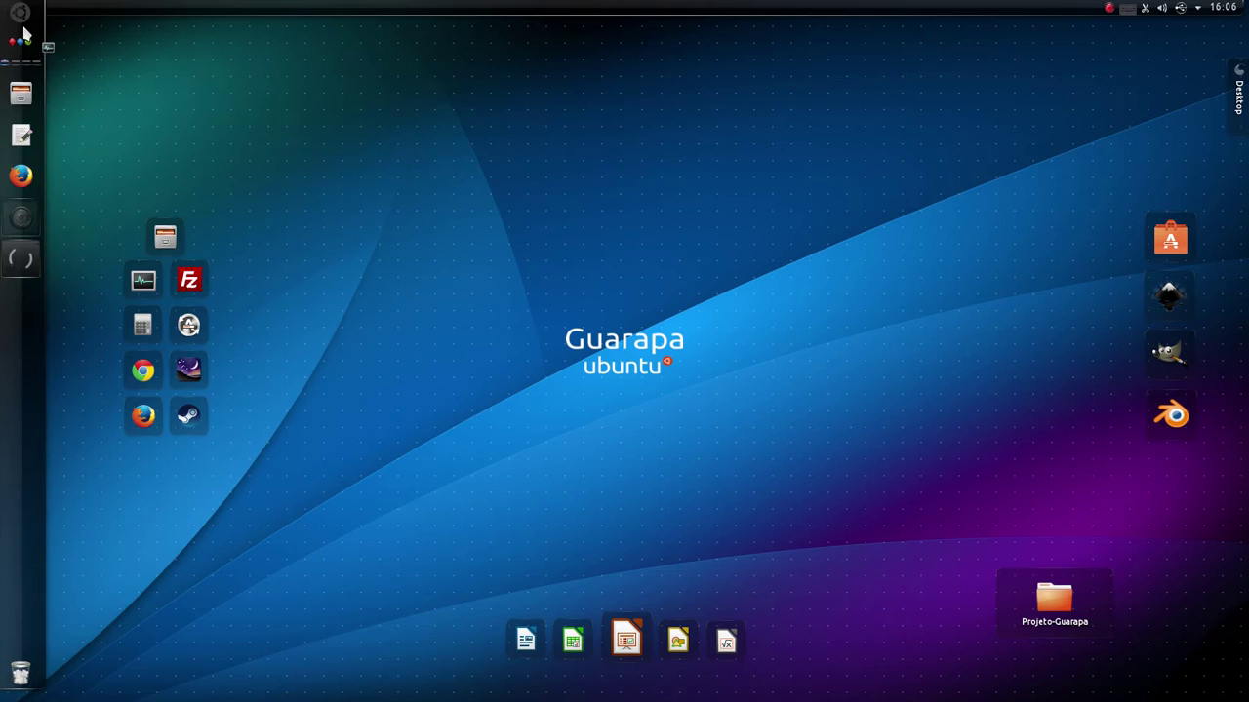
# - Search 'monitor', bring System Monitor forward, view its process list, then close it
pyautogui.click(19, 14)
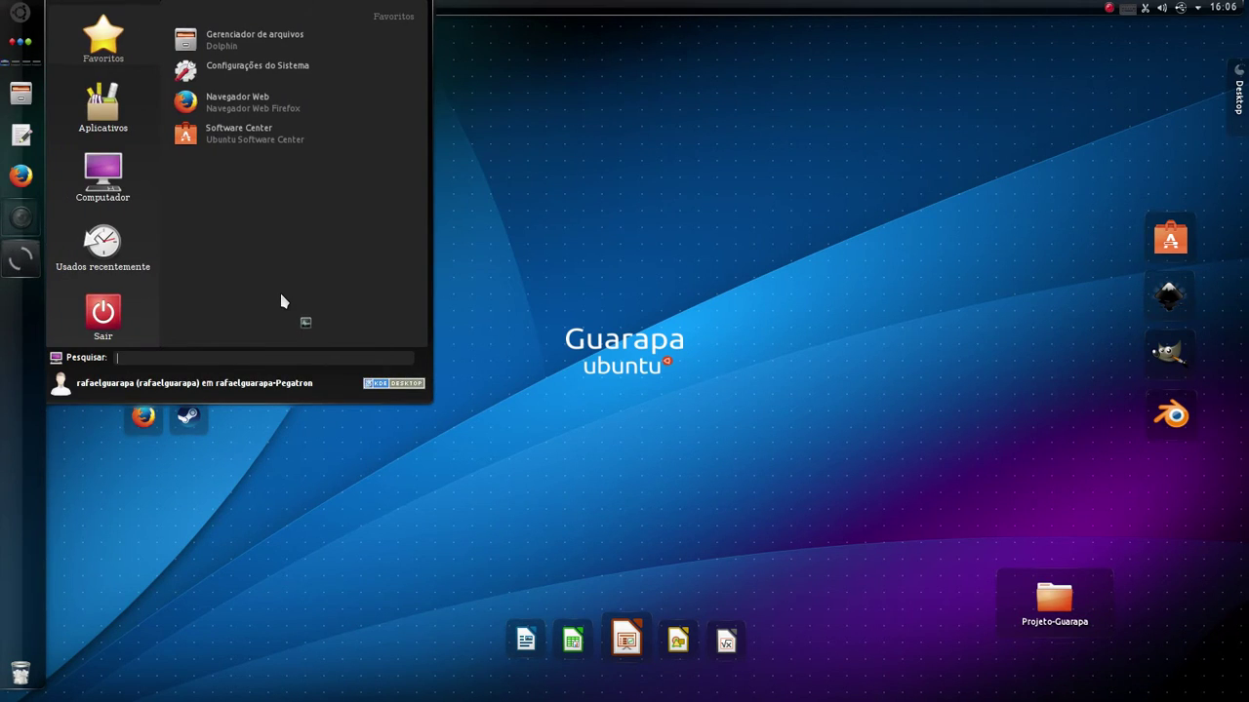
pyautogui.write('monitor')
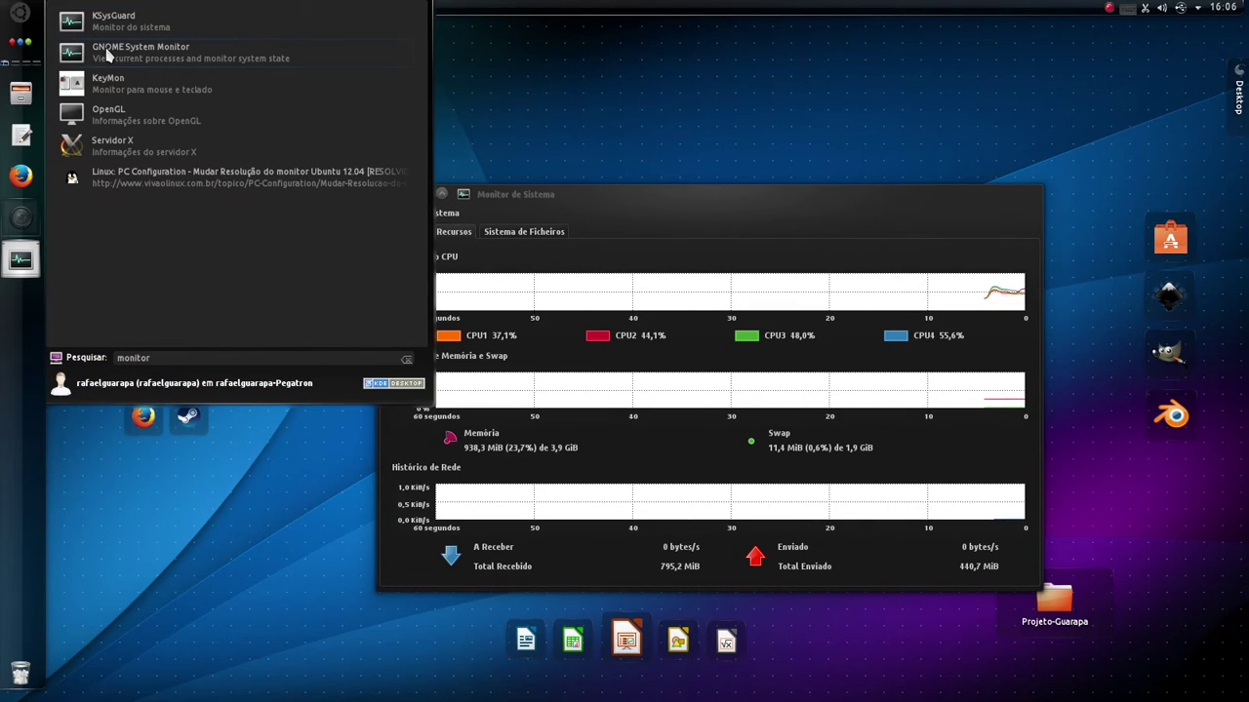
pyautogui.click(695, 193)
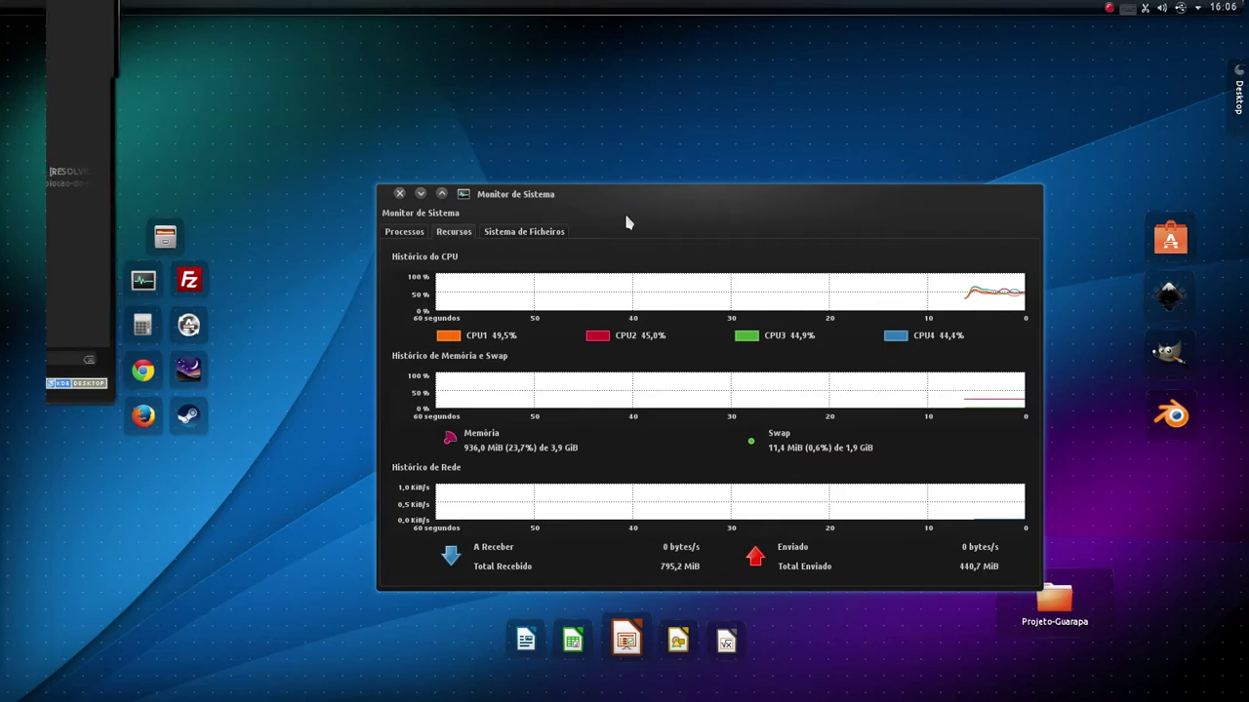
pyautogui.click(404, 234)
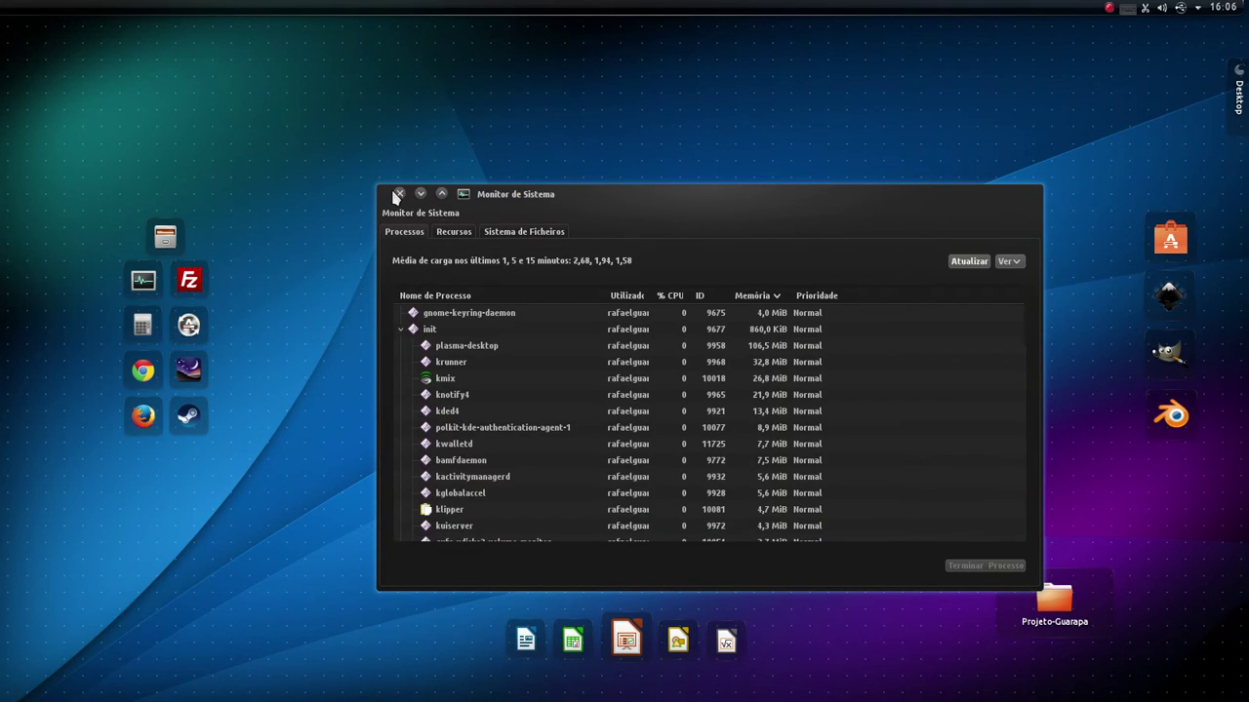
pyautogui.click(398, 194)
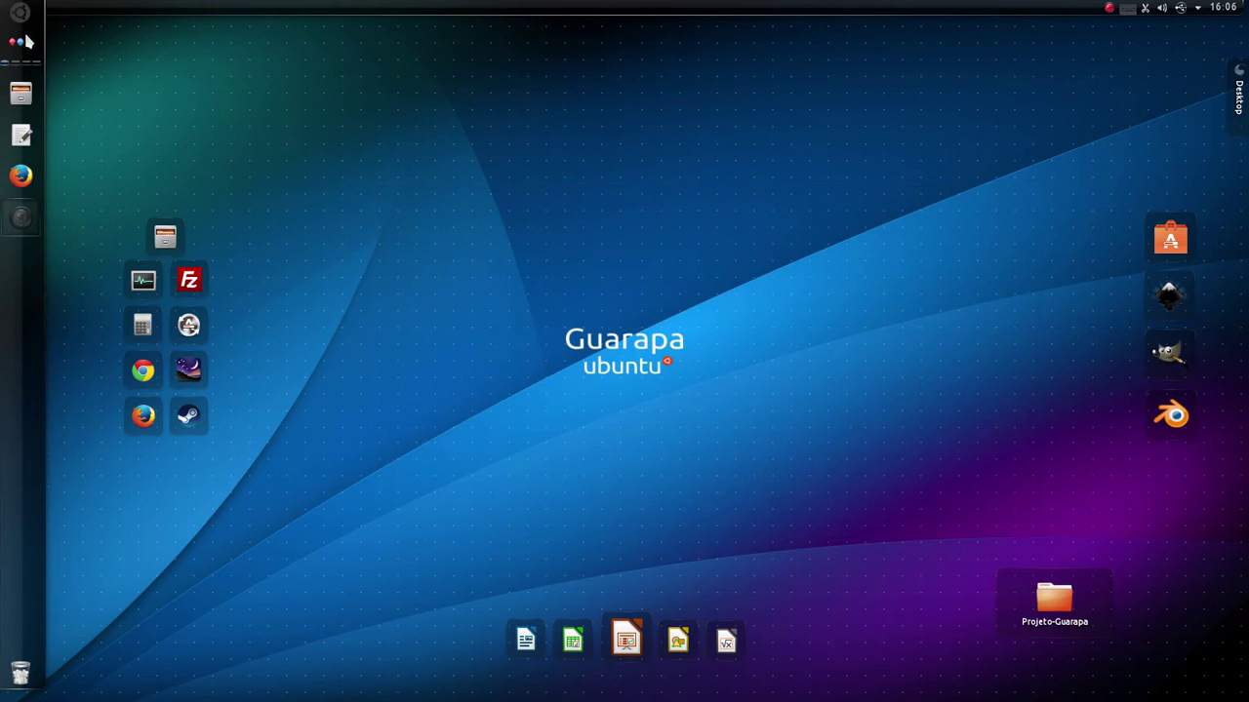
# - Relaunch GNOME System Monitor via a 'monitor' search and nudge its window up-left
pyautogui.click(22, 14)
pyautogui.write('moni')
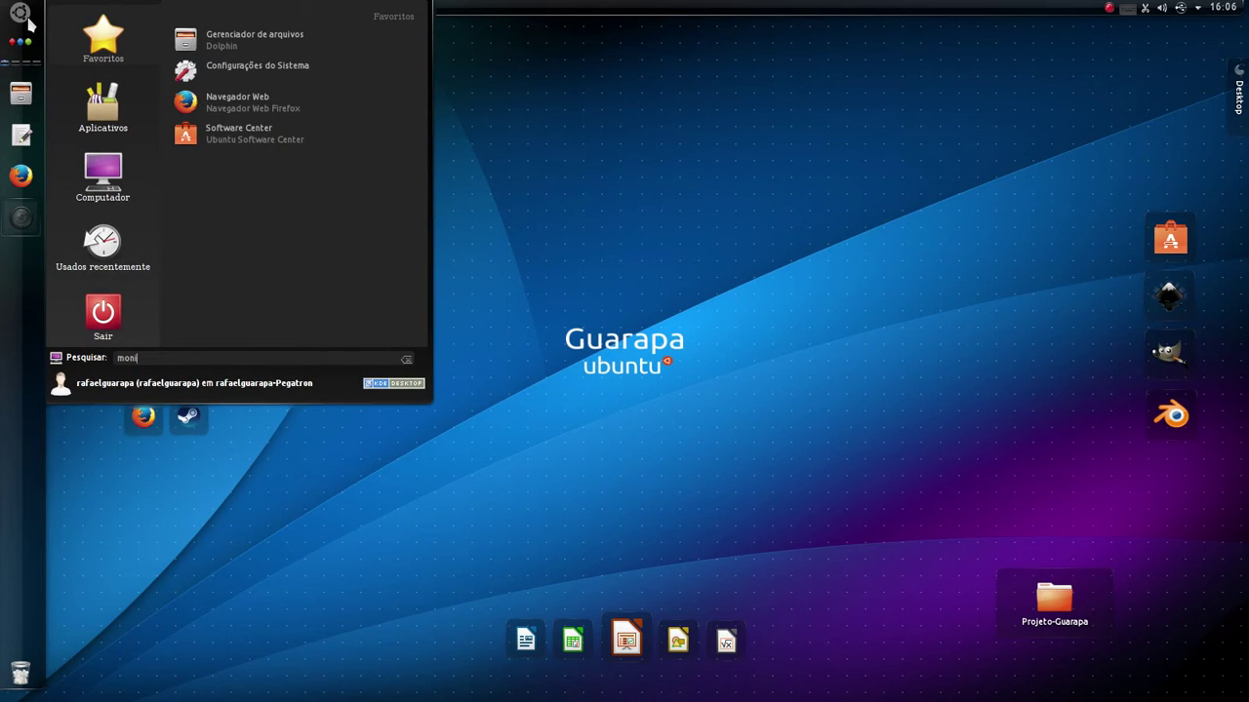
pyautogui.write('tor')
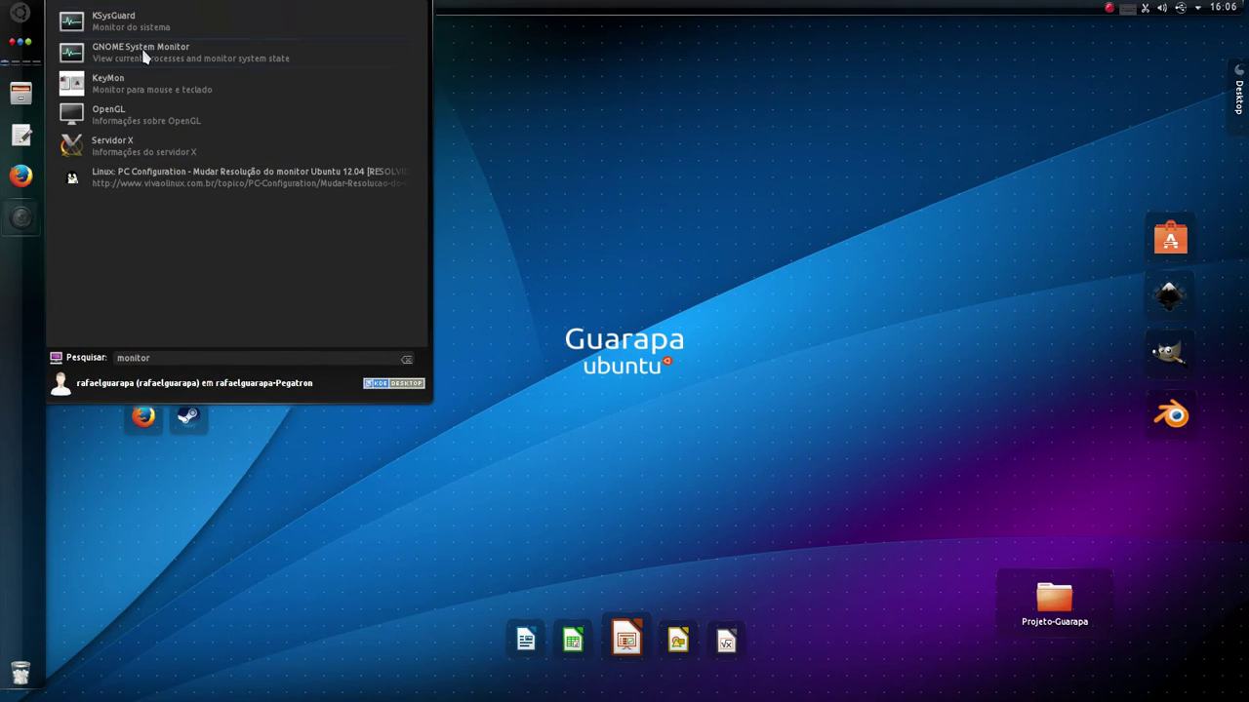
pyautogui.click(142, 54)
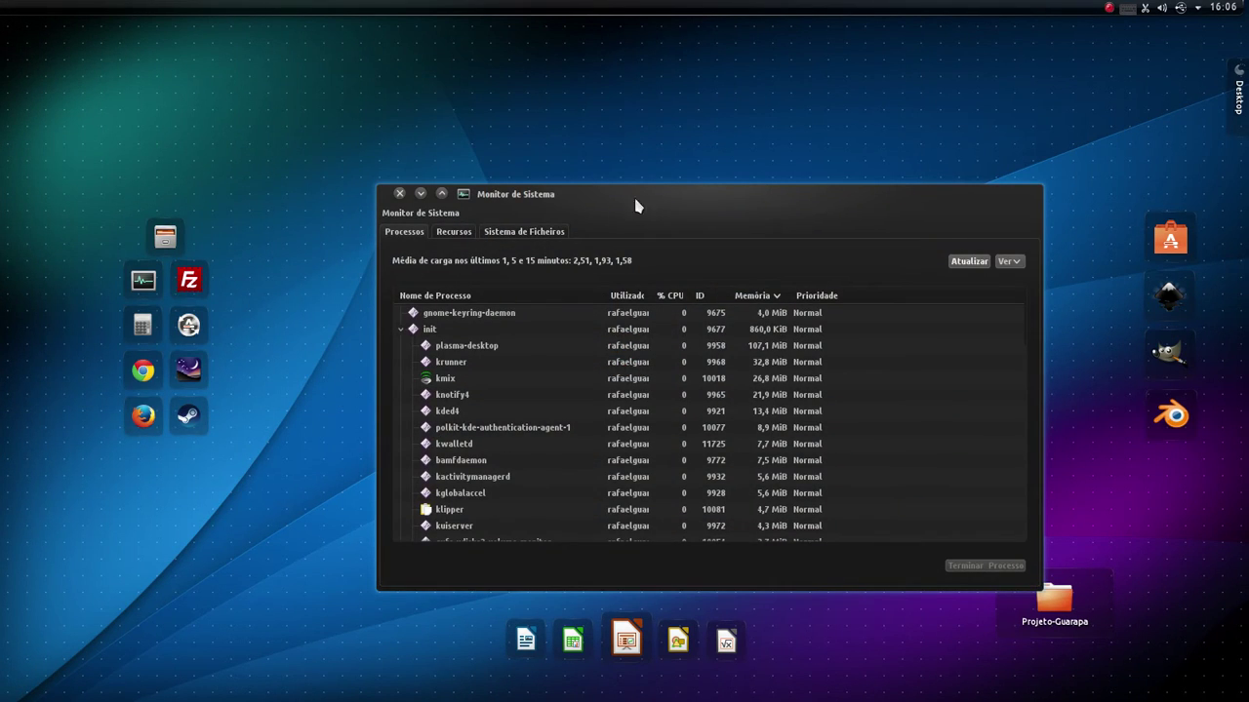
pyautogui.moveTo(635, 205)
pyautogui.mouseDown()
pyautogui.moveTo(655, 195)
pyautogui.moveTo(630, 186)
pyautogui.mouseUp()
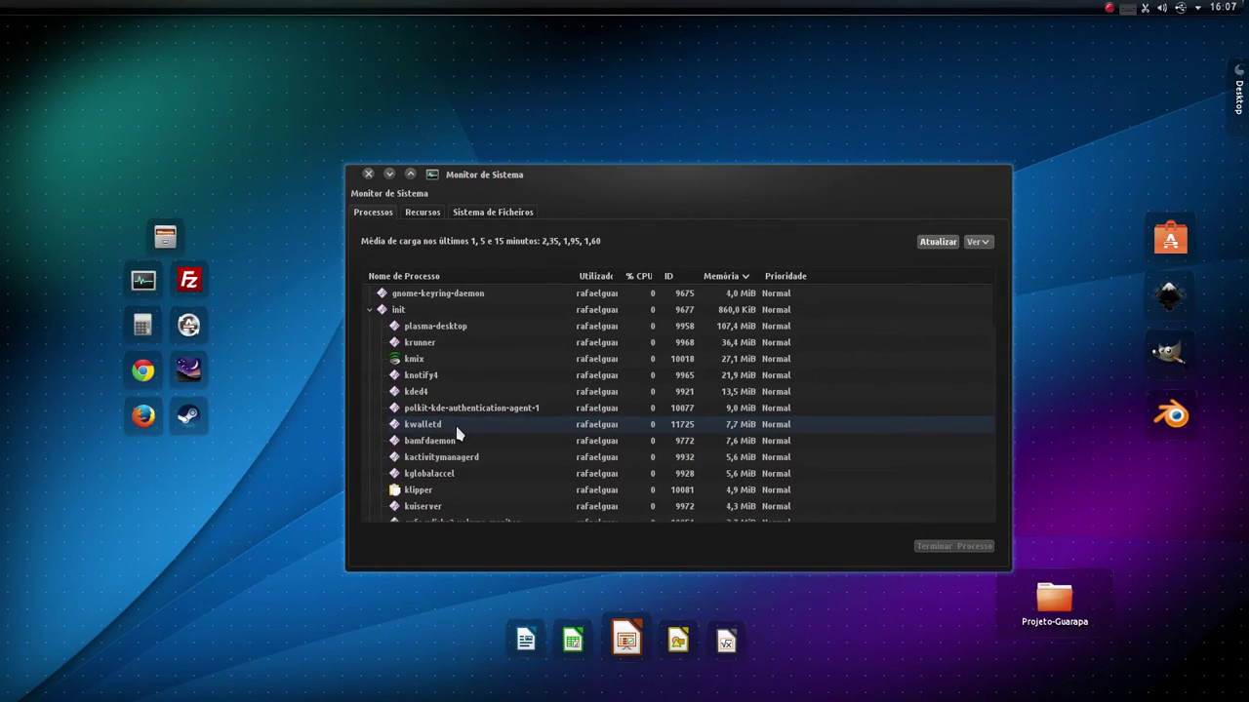
# - Terminate the kwalletd process with Terminar Processo, confirm, then close System Monitor
pyautogui.click(456, 429)
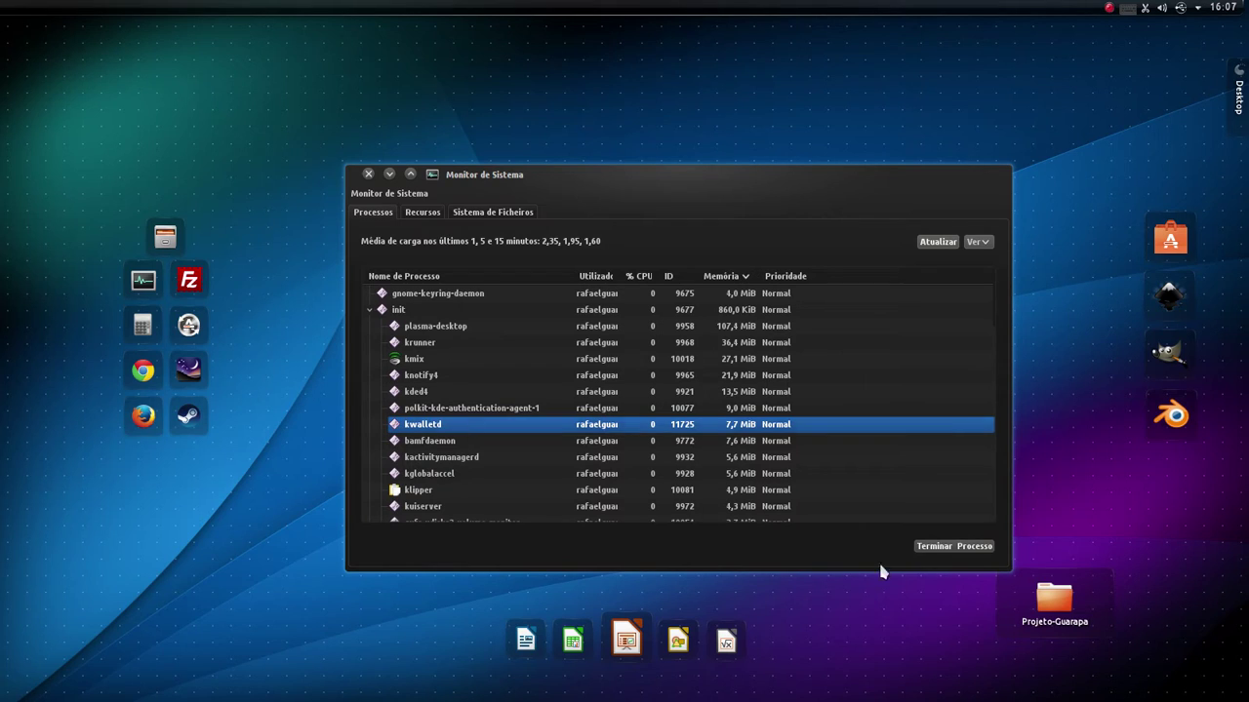
pyautogui.click(936, 546)
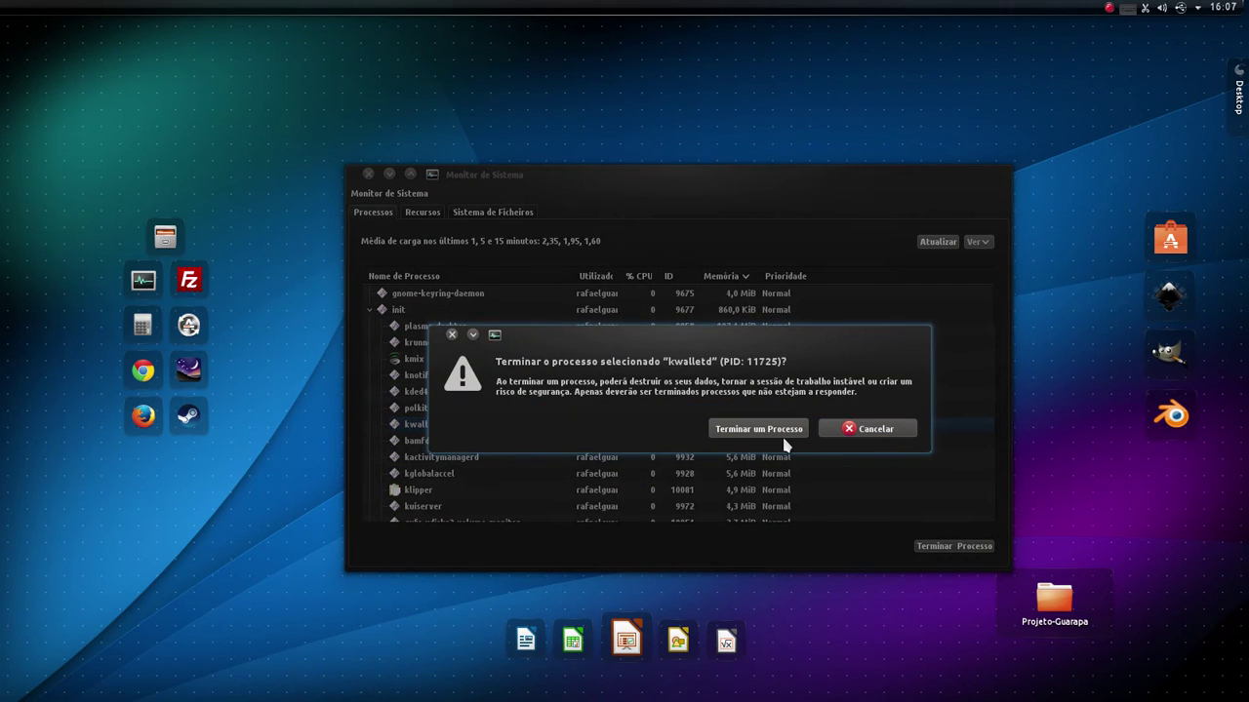
pyautogui.click(783, 433)
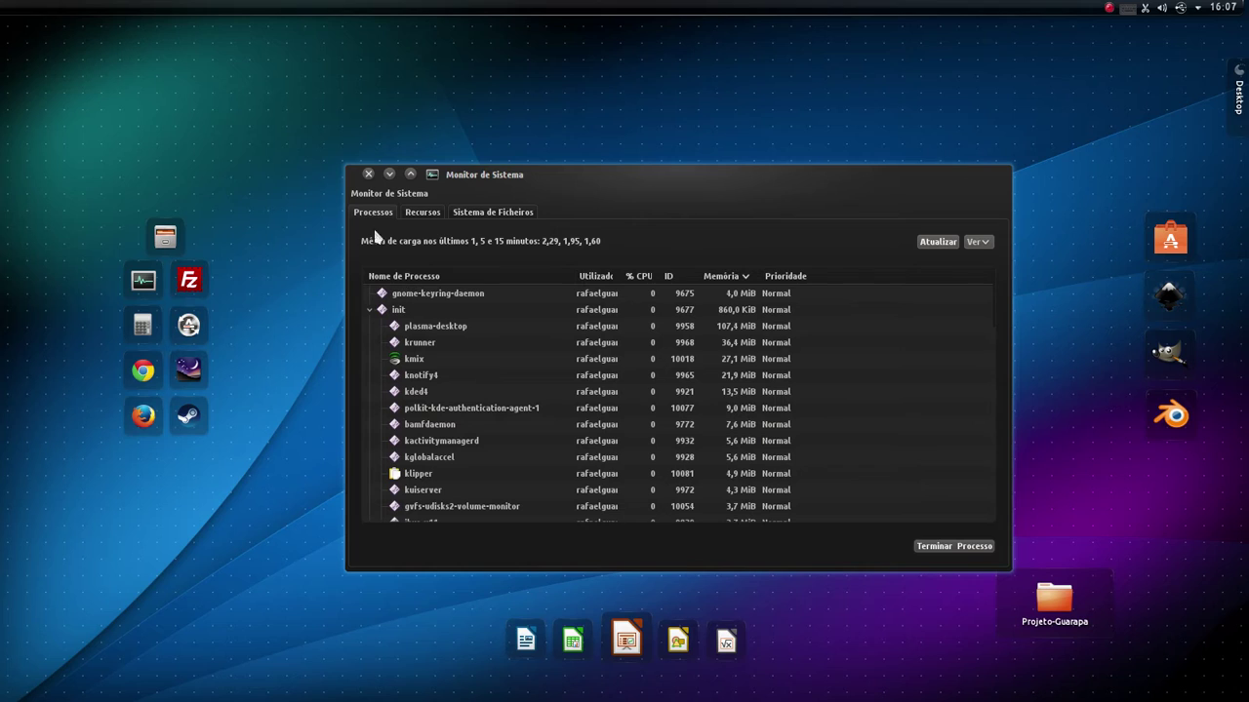
pyautogui.click(368, 174)
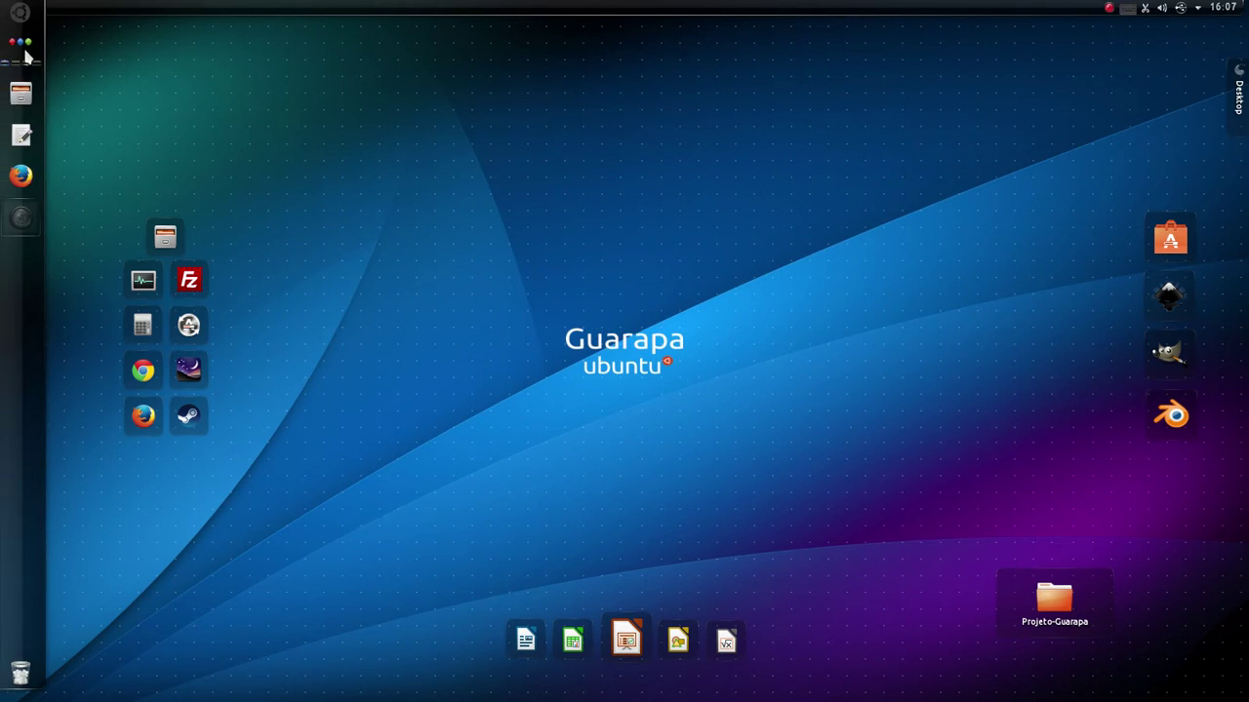
# - Search the application menu for 'software' and launch Ubuntu Software Center
pyautogui.click(19, 15)
pyautogui.click(185, 356)
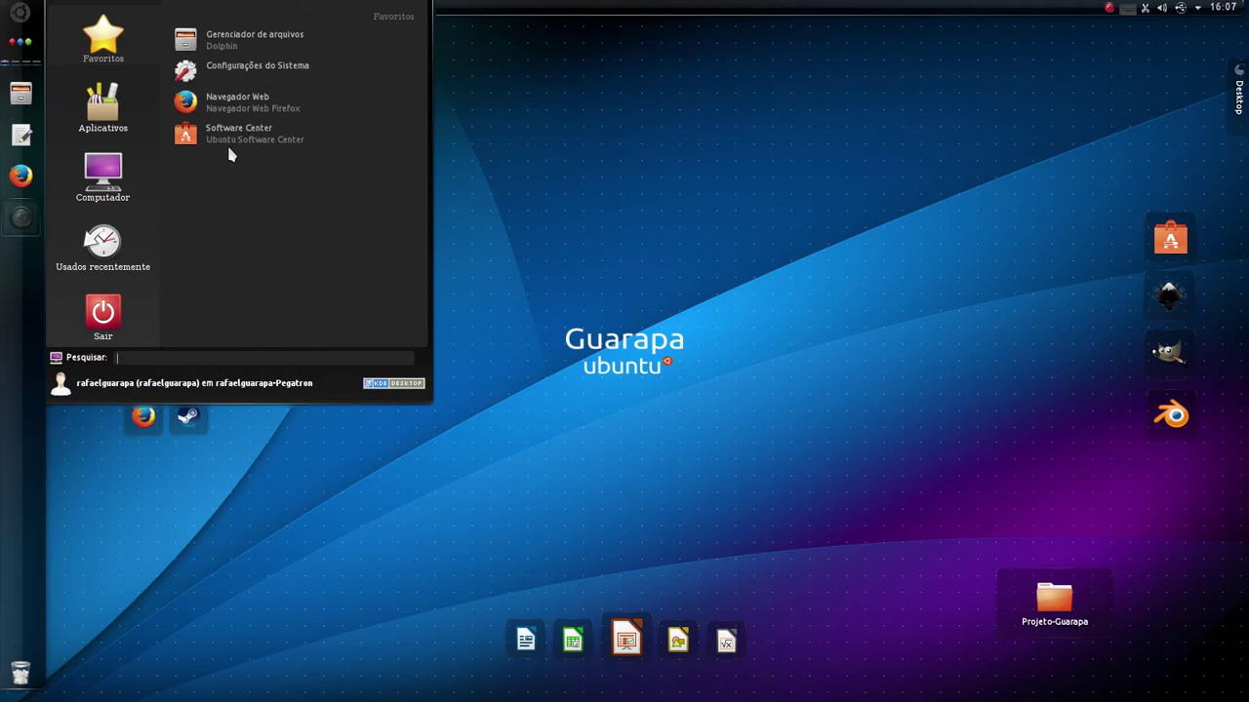
pyautogui.write('softwa')
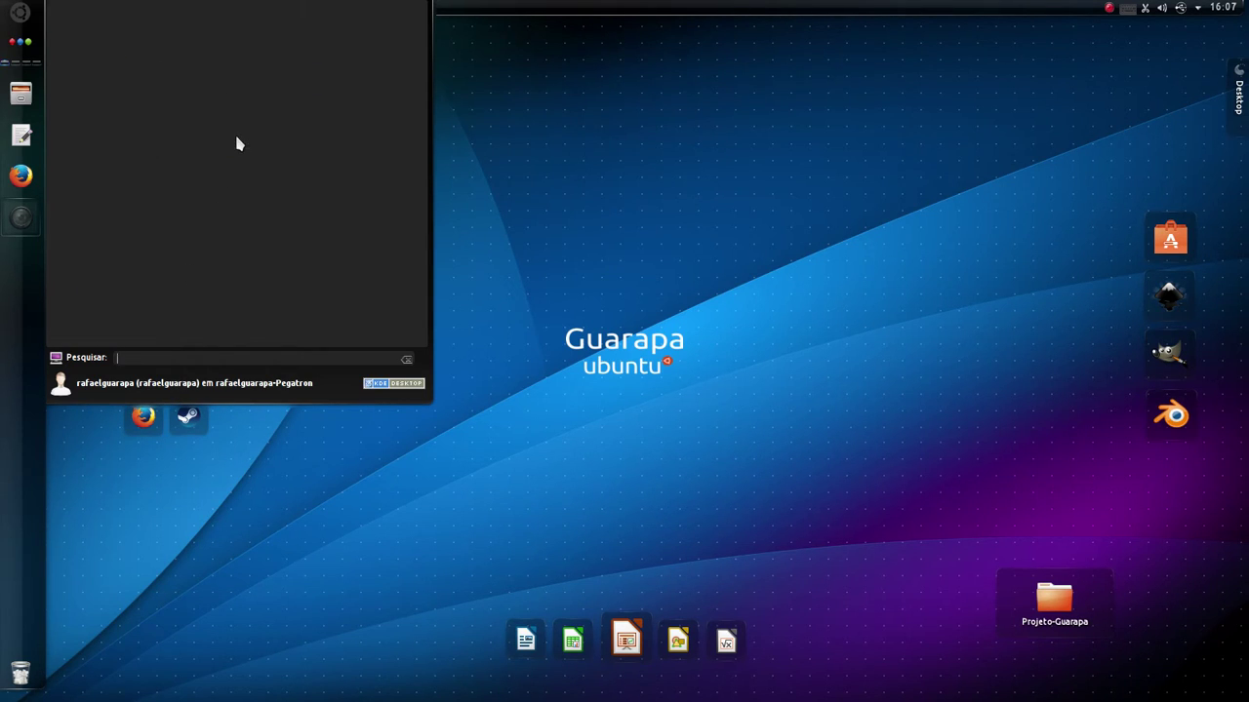
pyautogui.write('re')
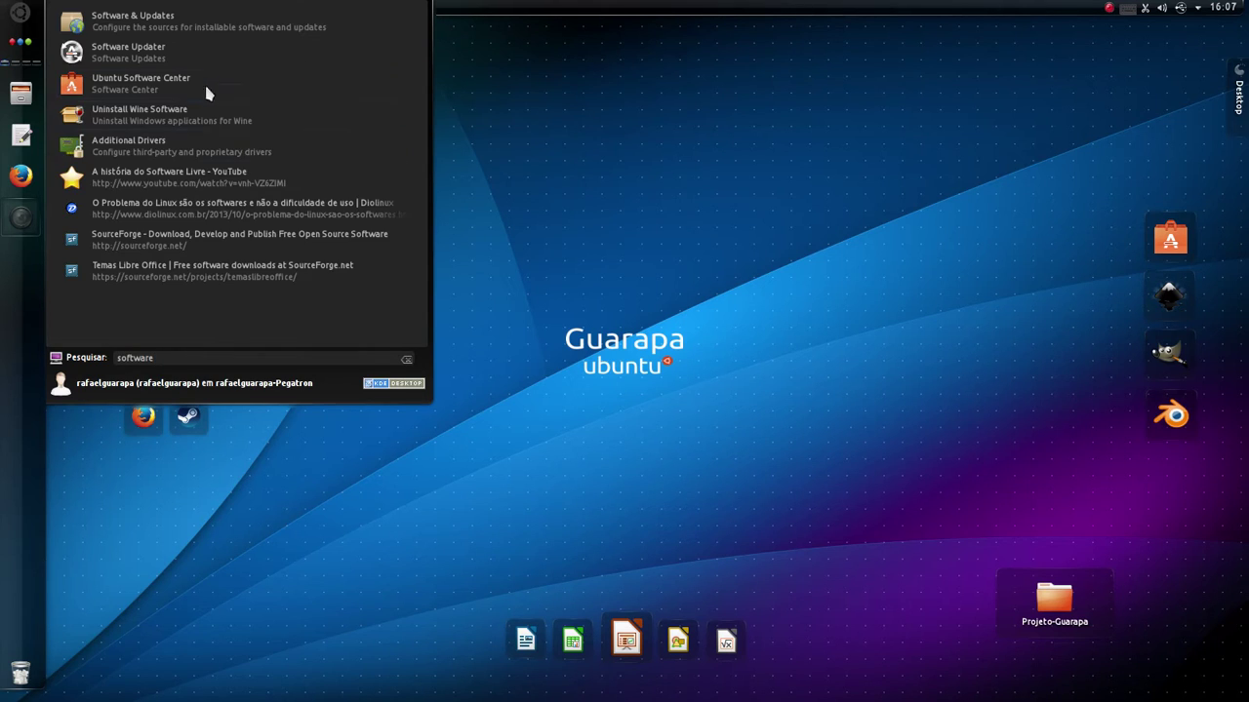
pyautogui.click(167, 91)
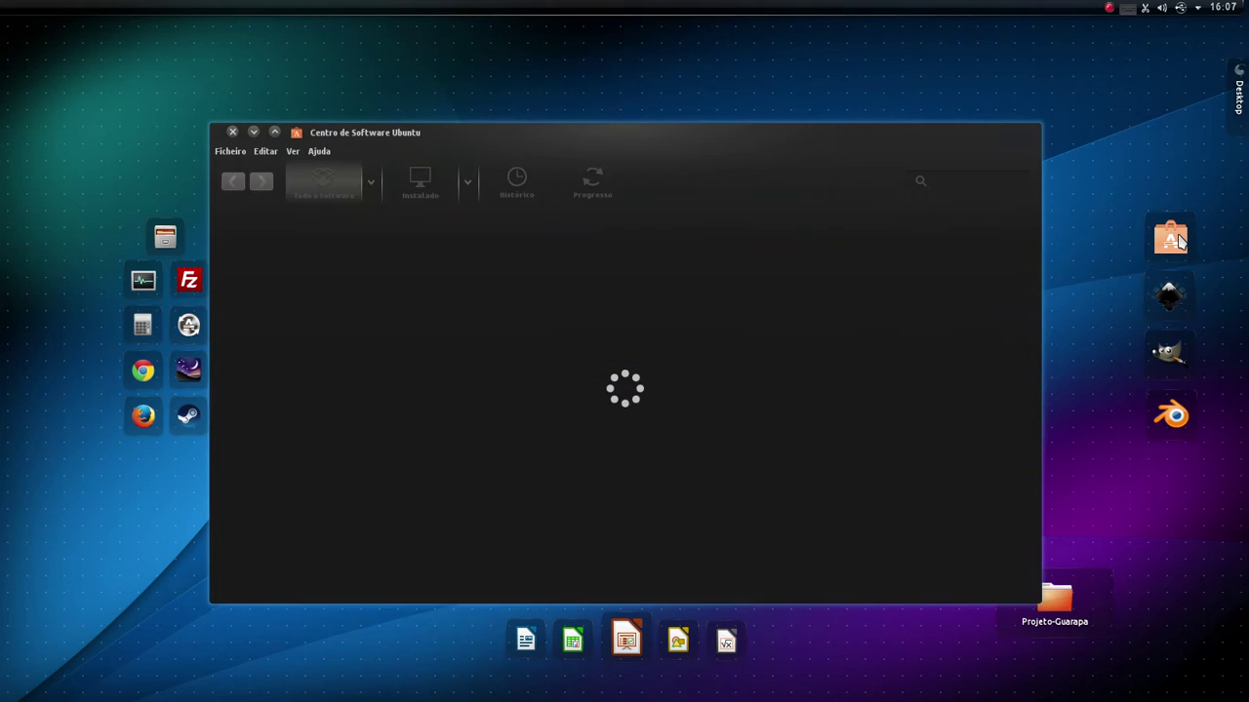
# - Search 'kwallet' in Software Center and expand the installed KWalletManager result
pyautogui.moveTo(4, 164)
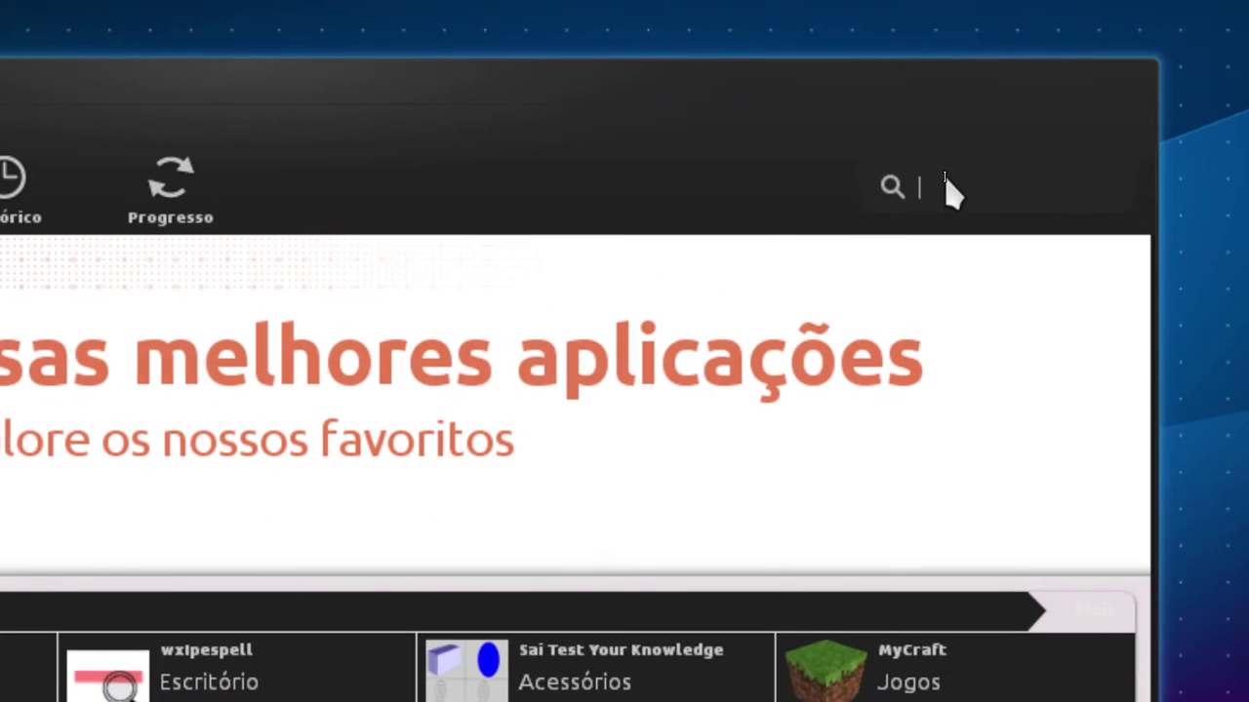
pyautogui.write('k')
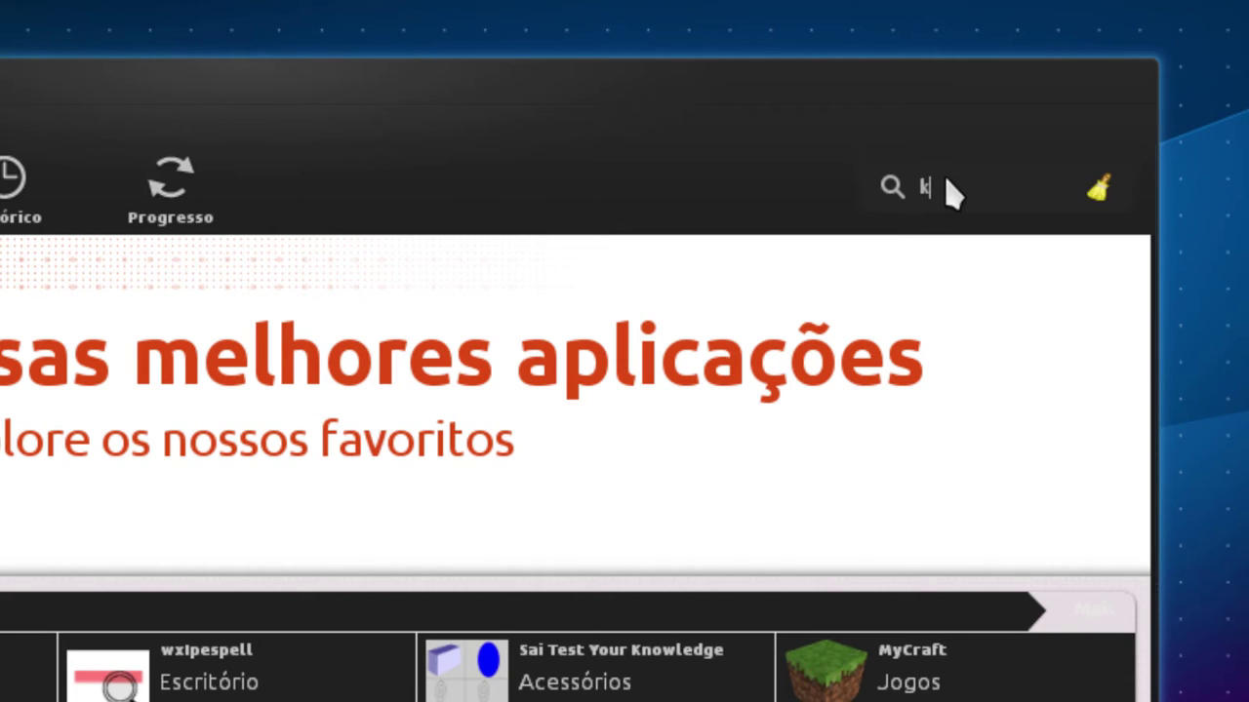
pyautogui.write('wall')
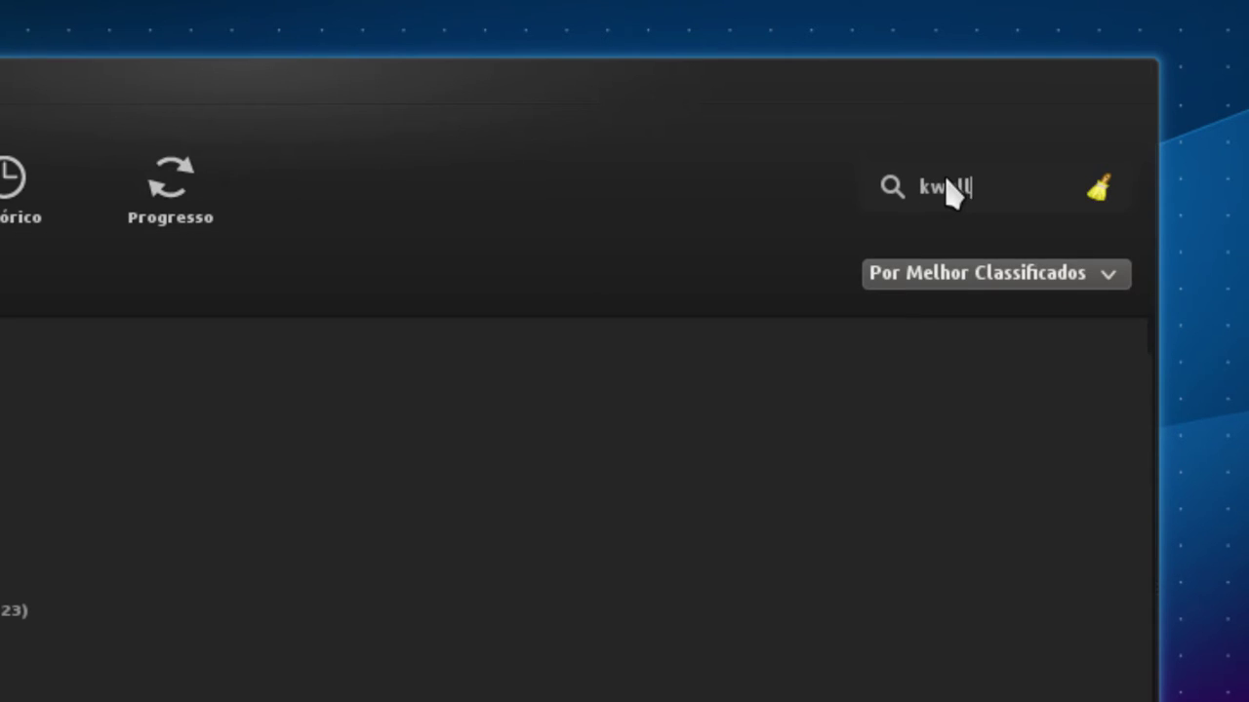
pyautogui.write('et')
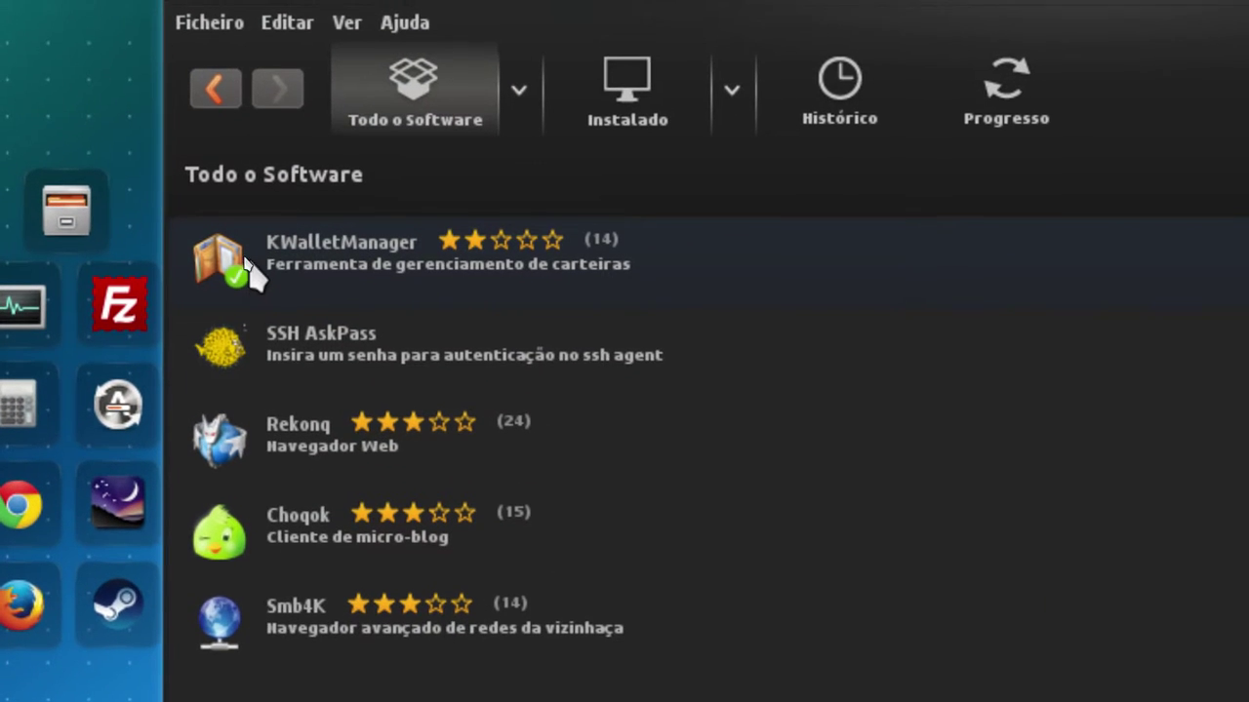
pyautogui.click(294, 255)
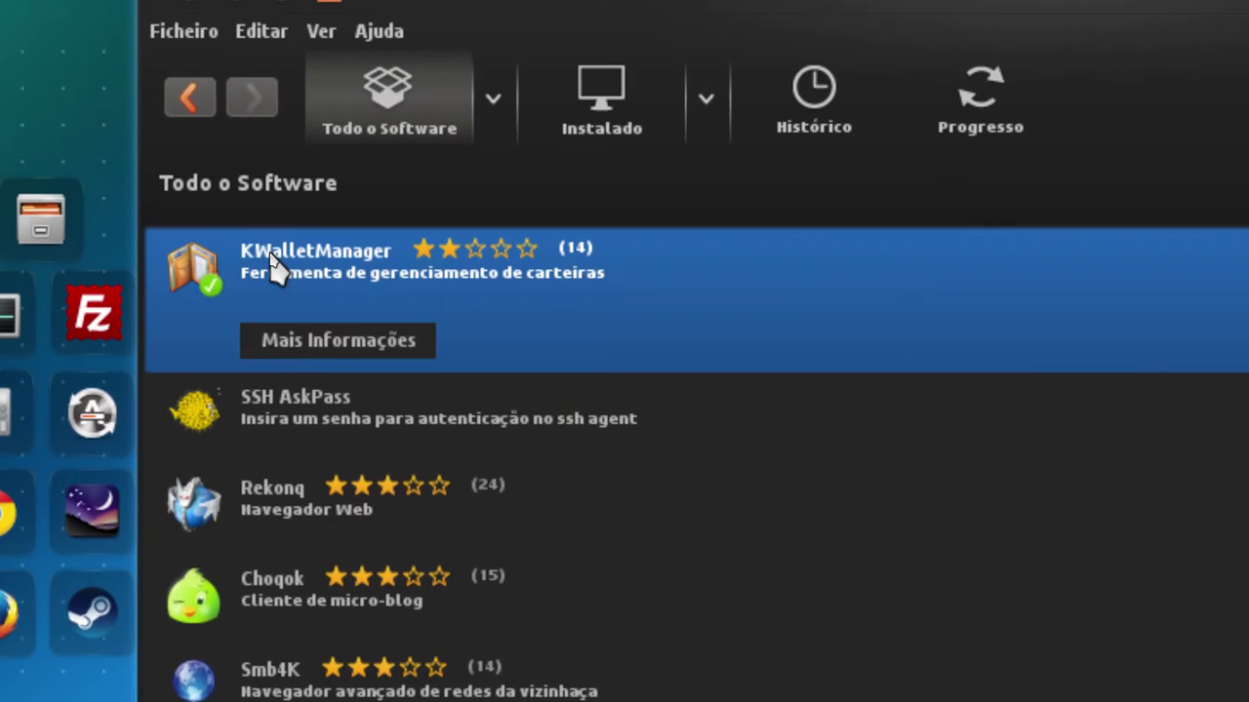
pyautogui.click(312, 398)
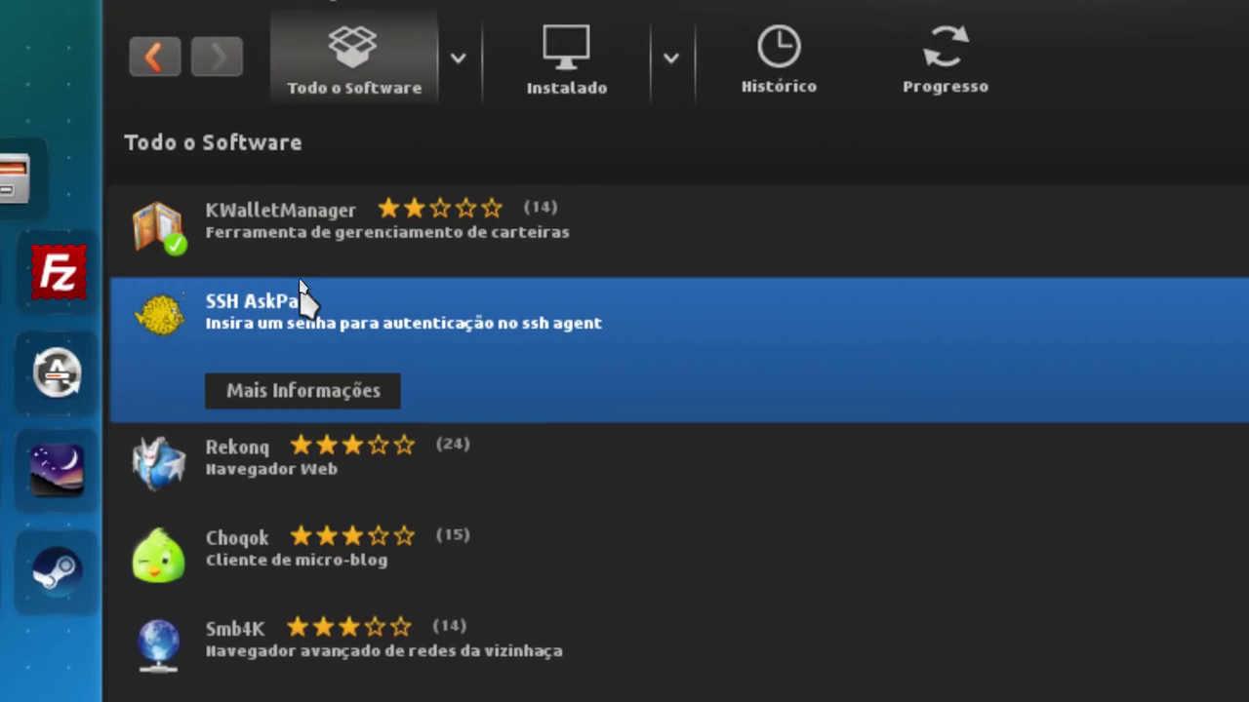
pyautogui.click(349, 276)
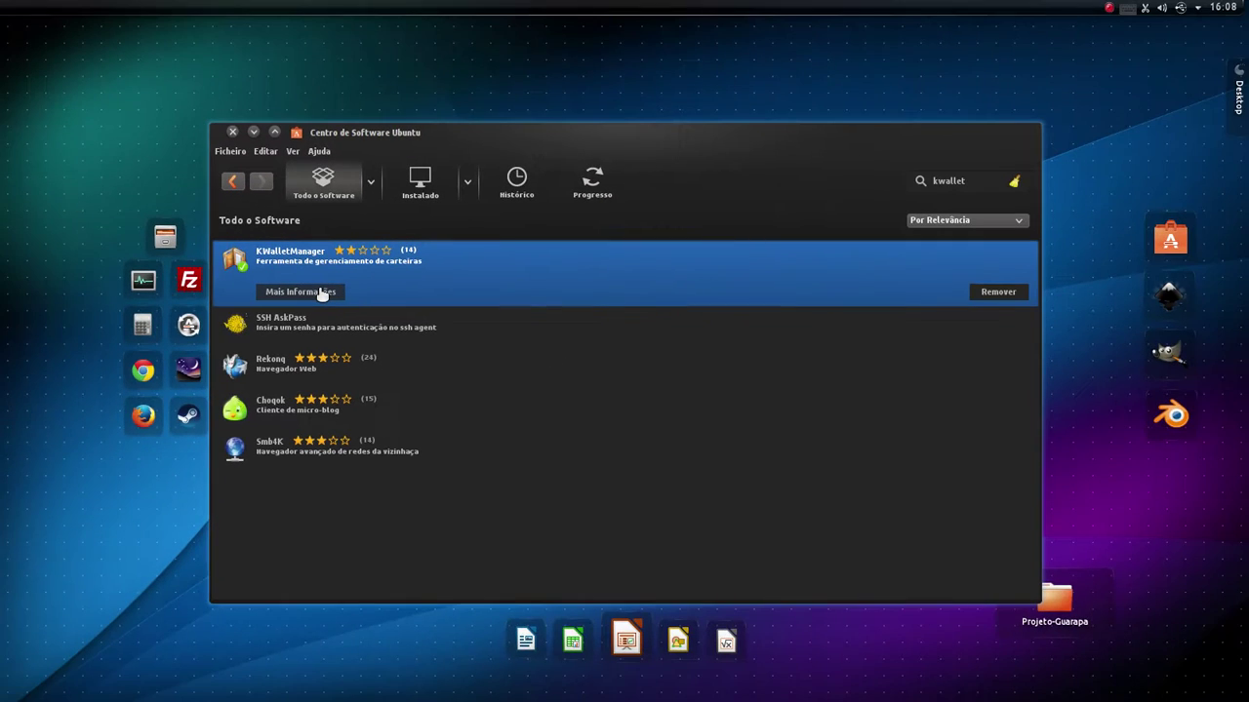
# - Open KWalletManager's Mais Informações page, view and close its screenshot, and scroll through the details
pyautogui.click(322, 292)
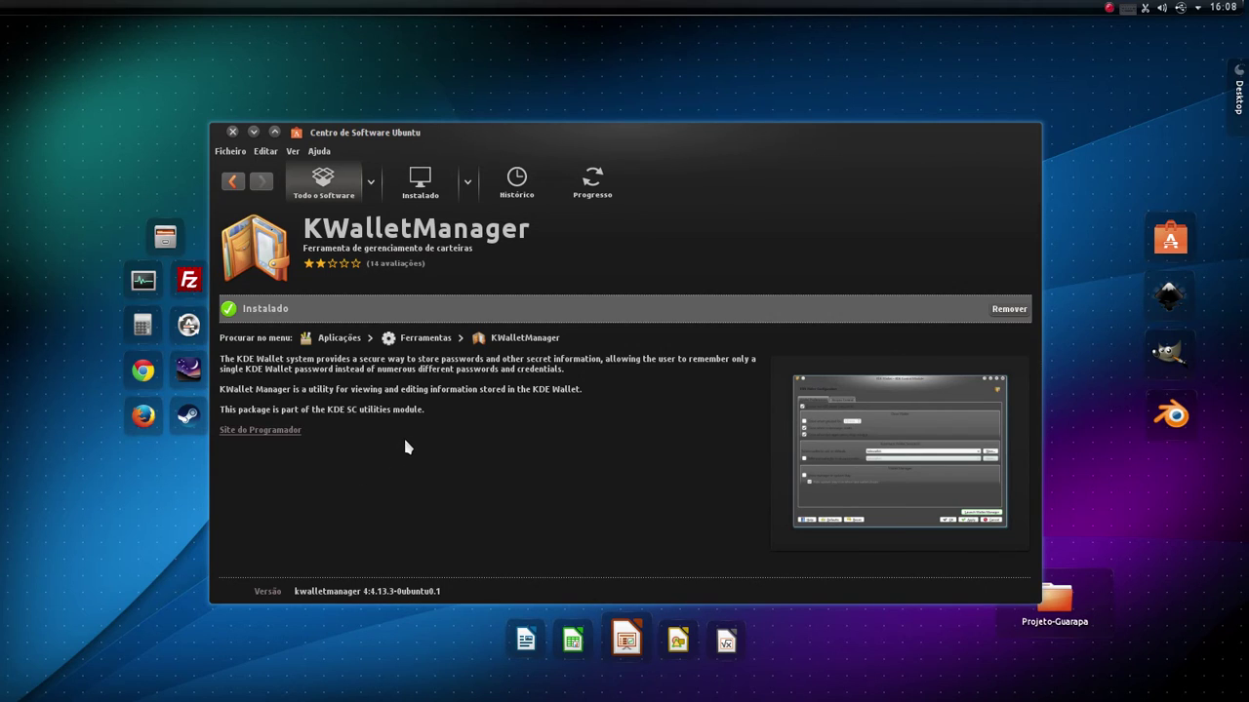
pyautogui.click(877, 424)
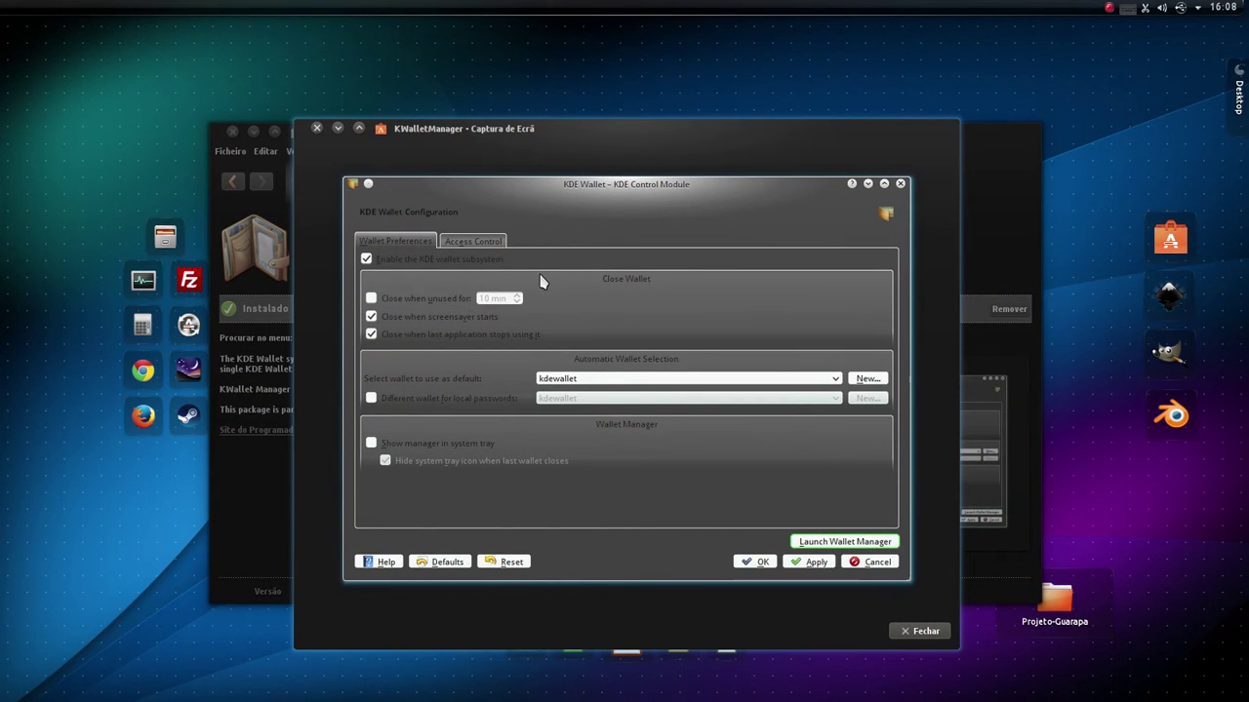
pyautogui.click(933, 629)
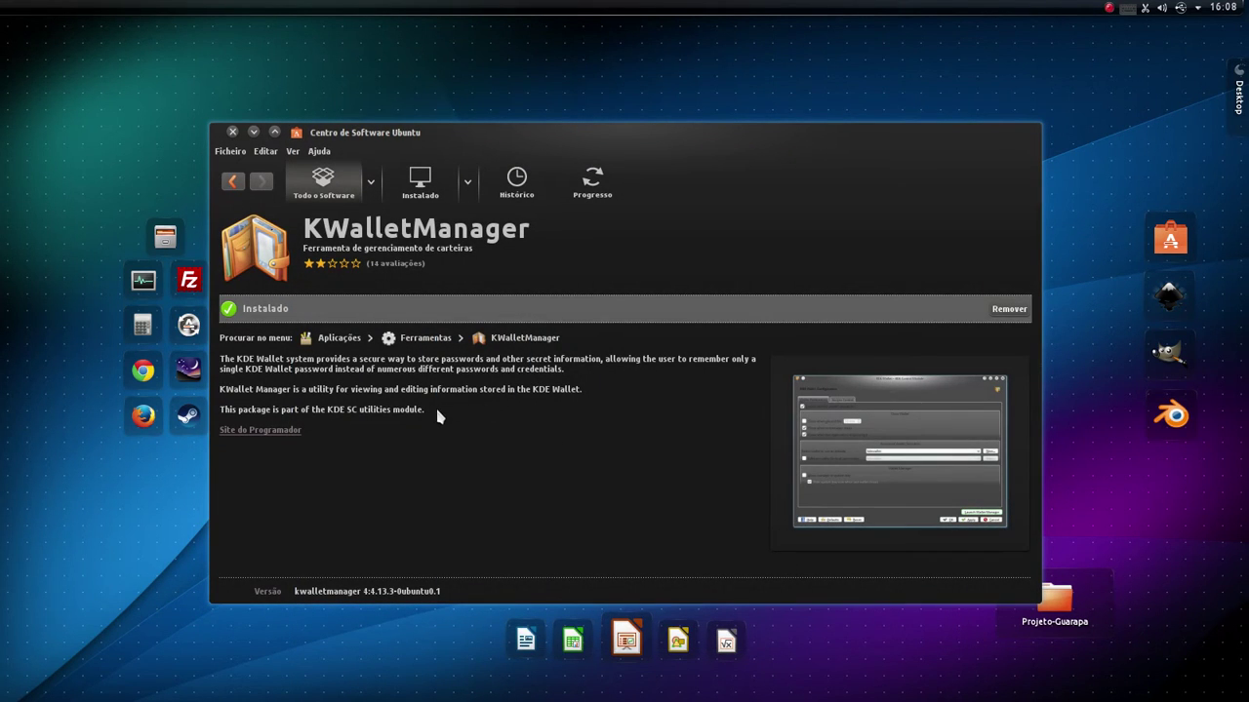
pyautogui.scroll(-3, 435, 405)
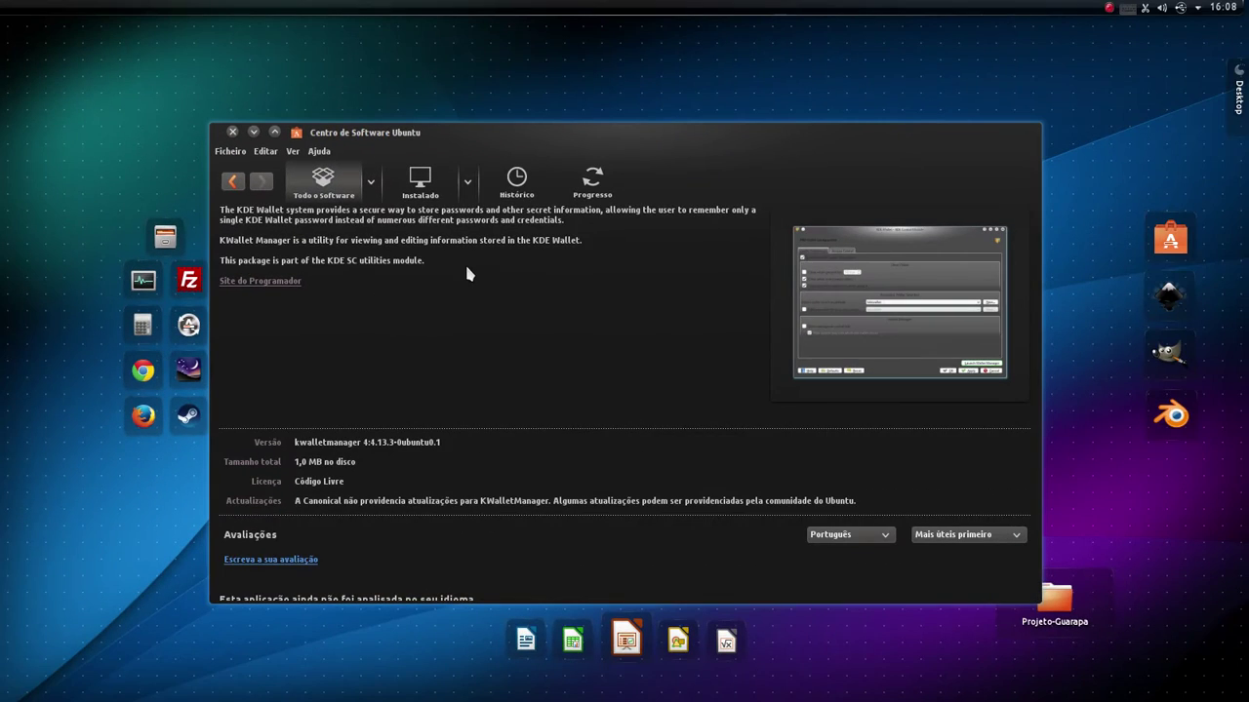
pyautogui.scroll(3, 652, 256)
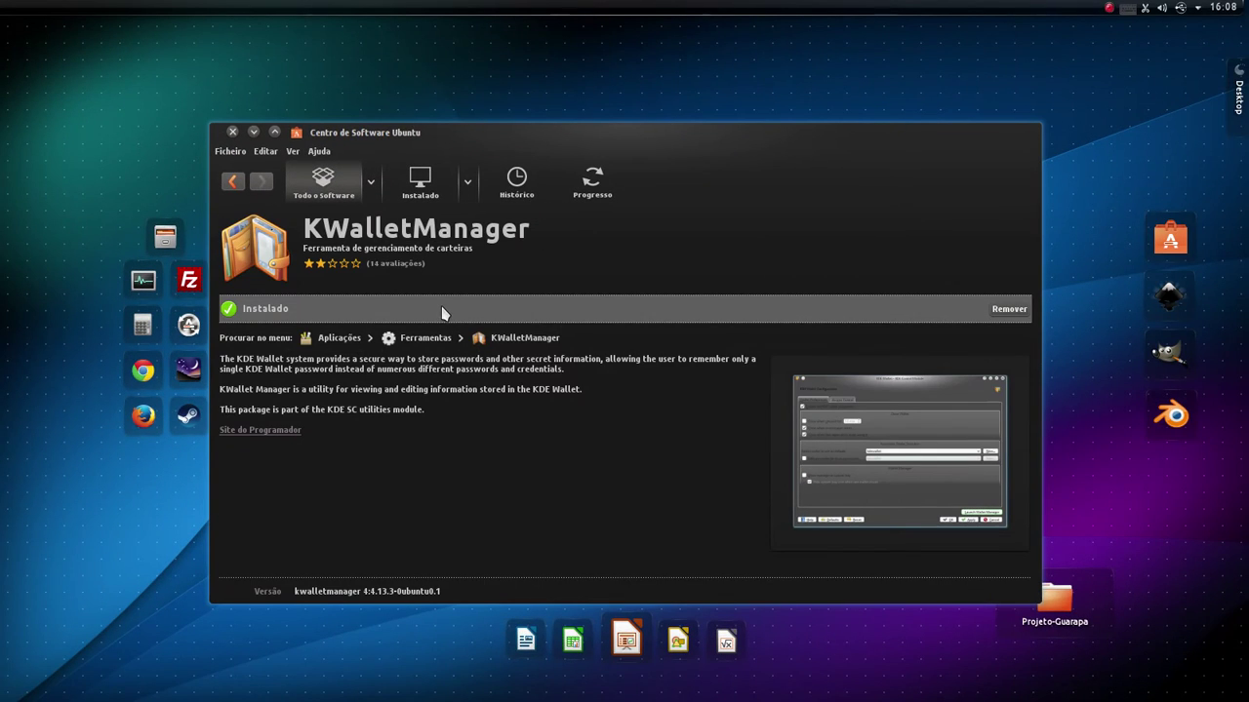
# - Close Software Center, reopen System Settings, and go to Senha e conta do usuário under Detalhes da conta
pyautogui.click(232, 133)
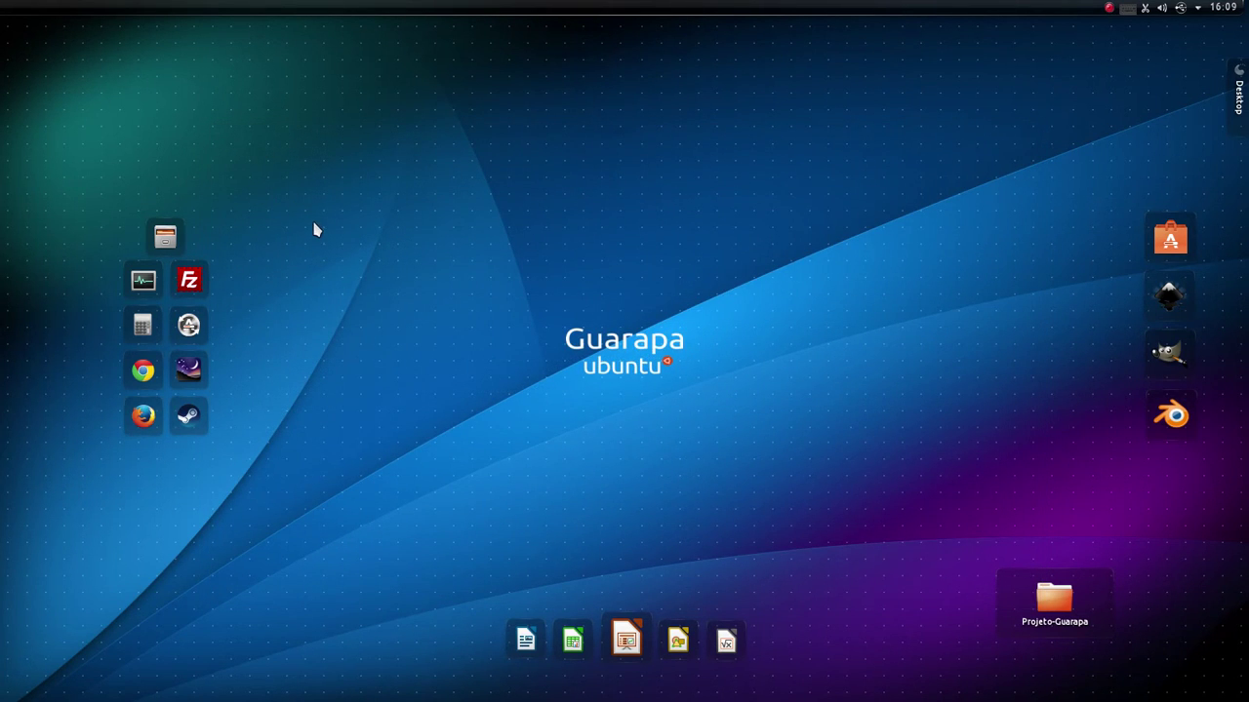
pyautogui.click(16, 16)
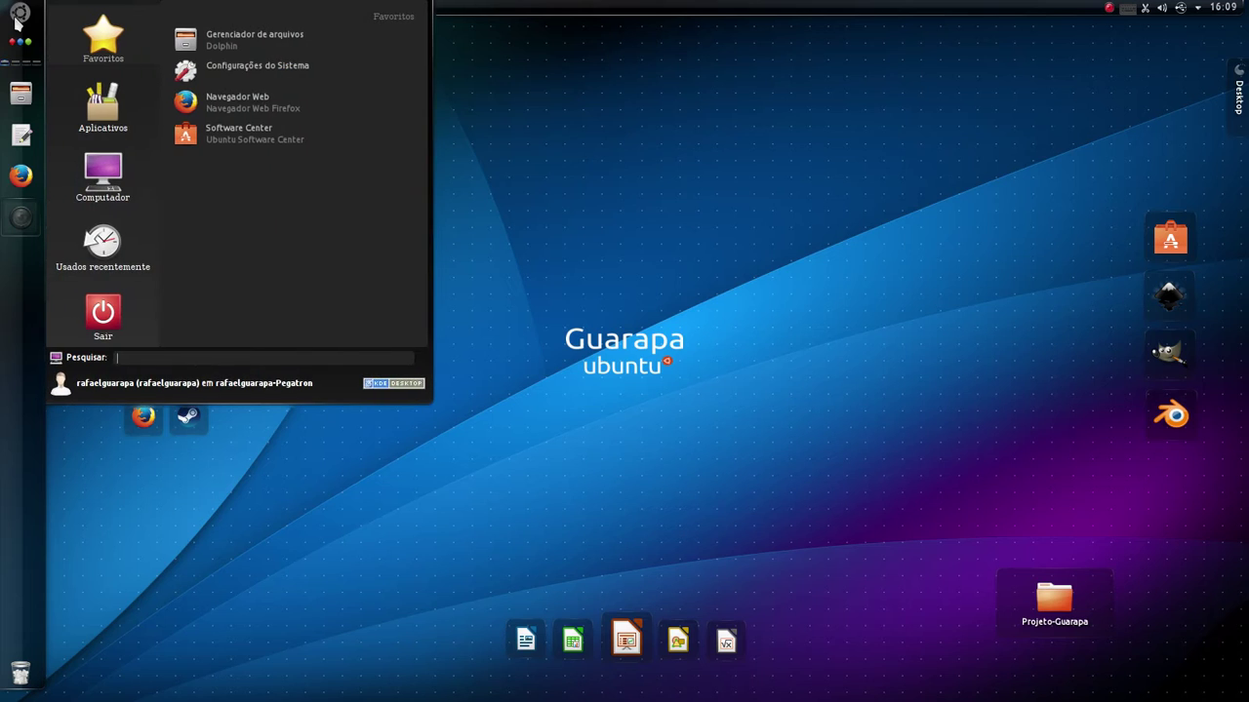
pyautogui.click(318, 66)
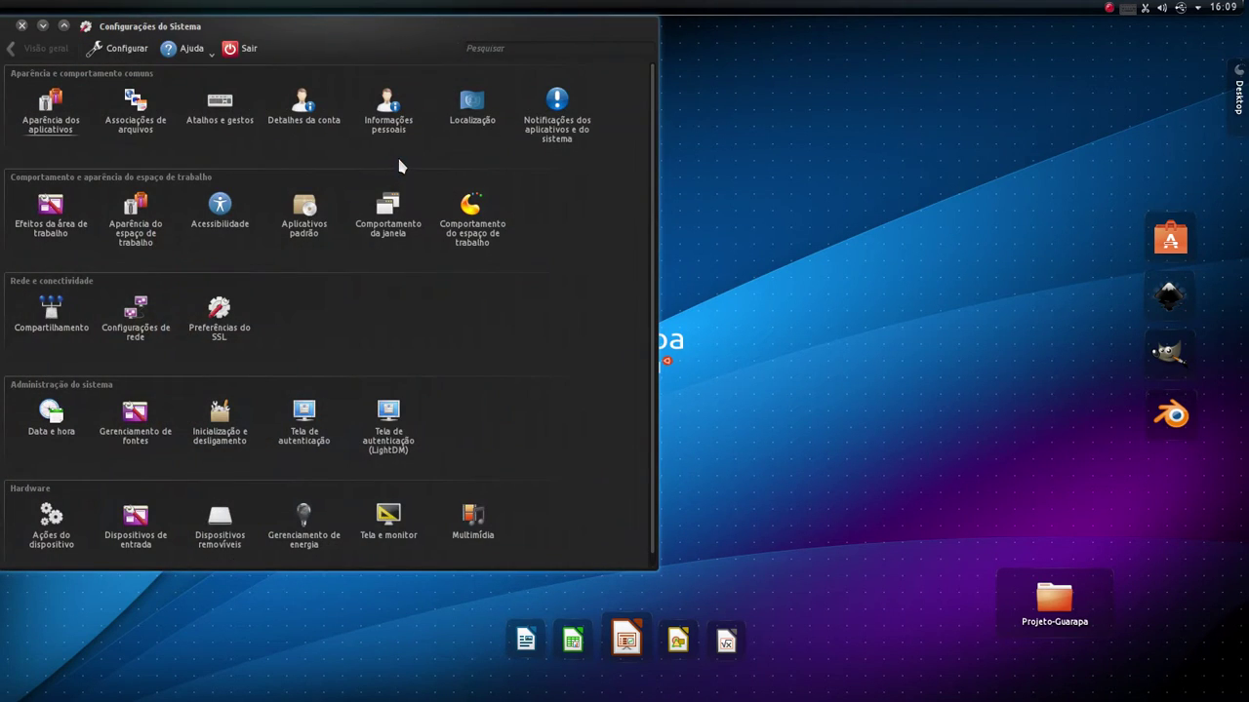
pyautogui.moveTo(387, 43); pyautogui.dragTo(697, 53)
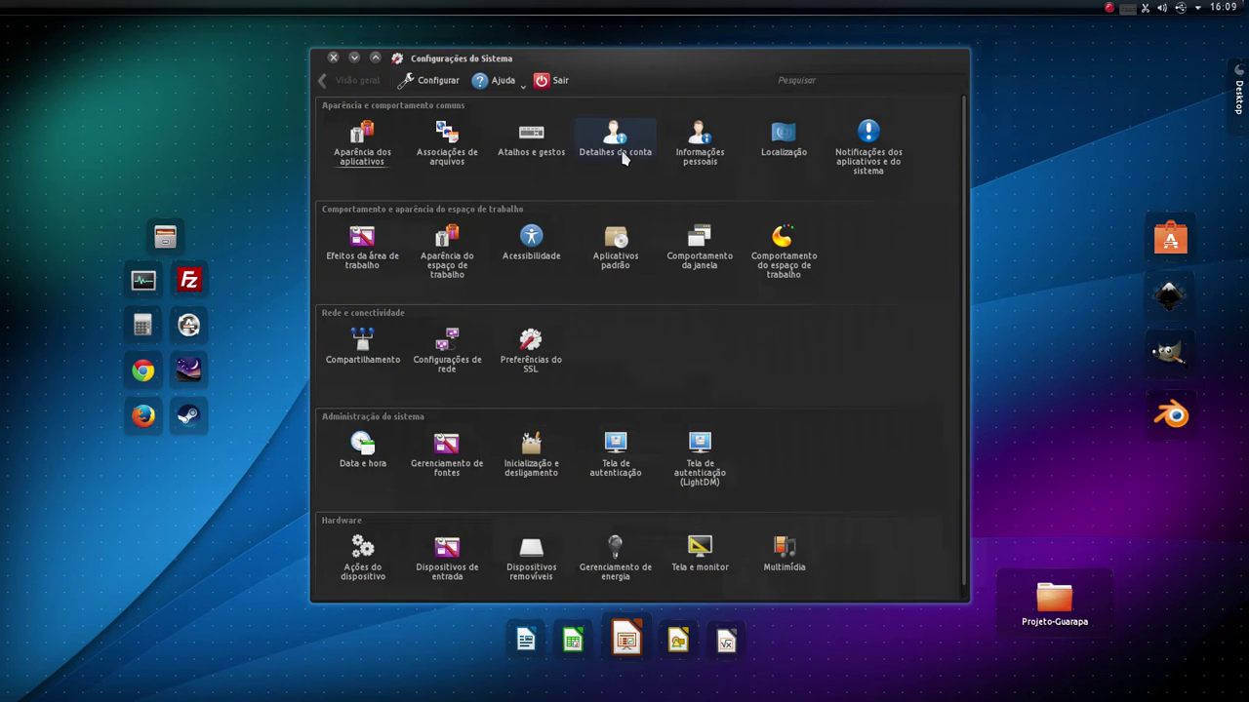
pyautogui.moveTo(624, 156)
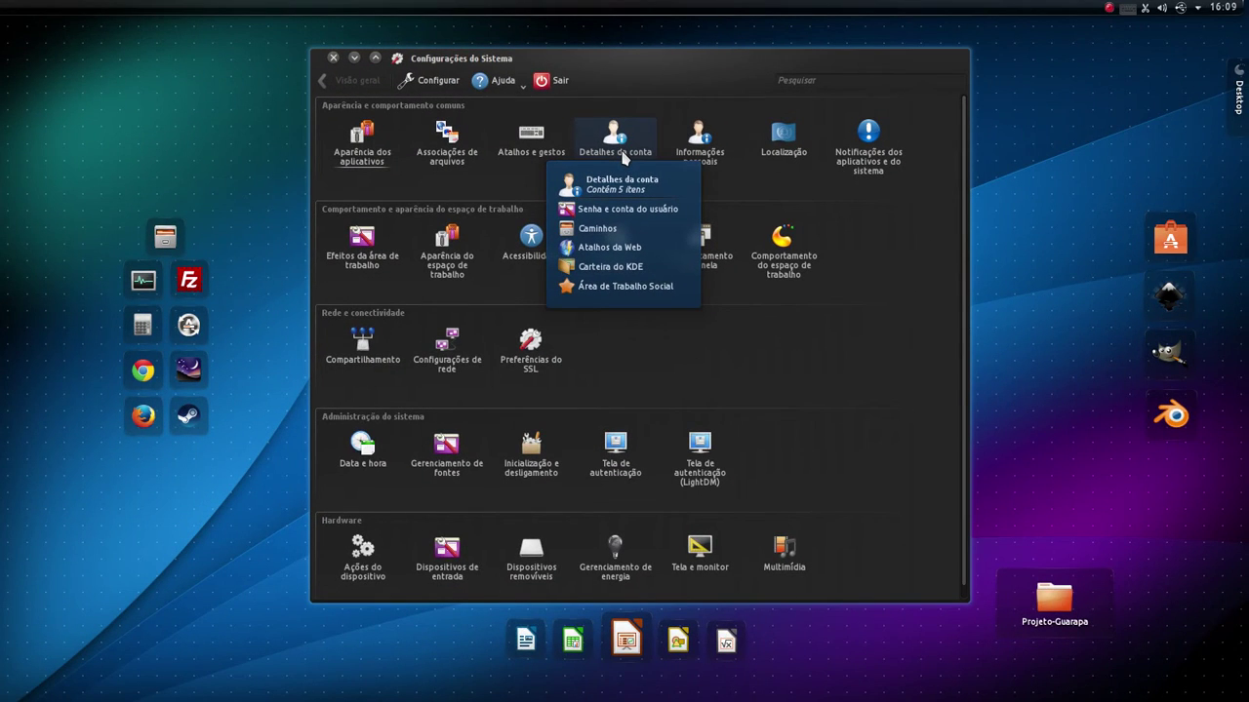
pyautogui.click(622, 154)
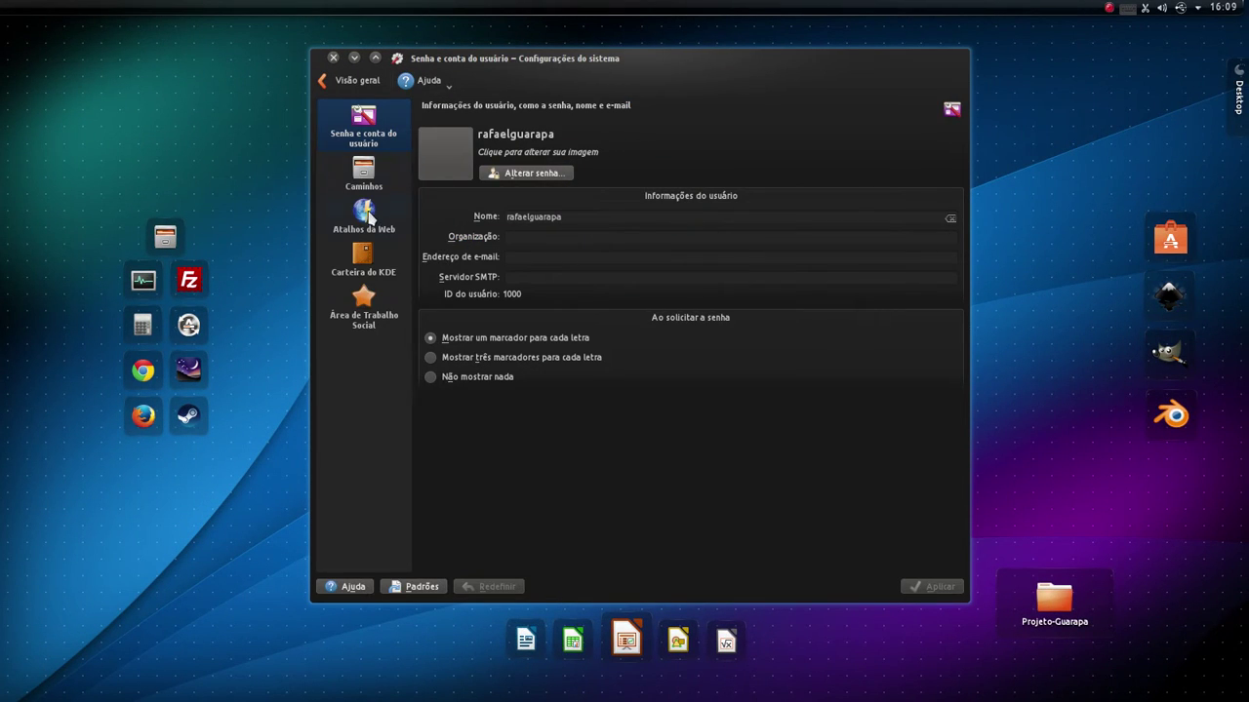
# - Open the Carteira do KDE page and uncheck 'Habilitar o subsistema de carteiras do KDE'
pyautogui.click(364, 257)
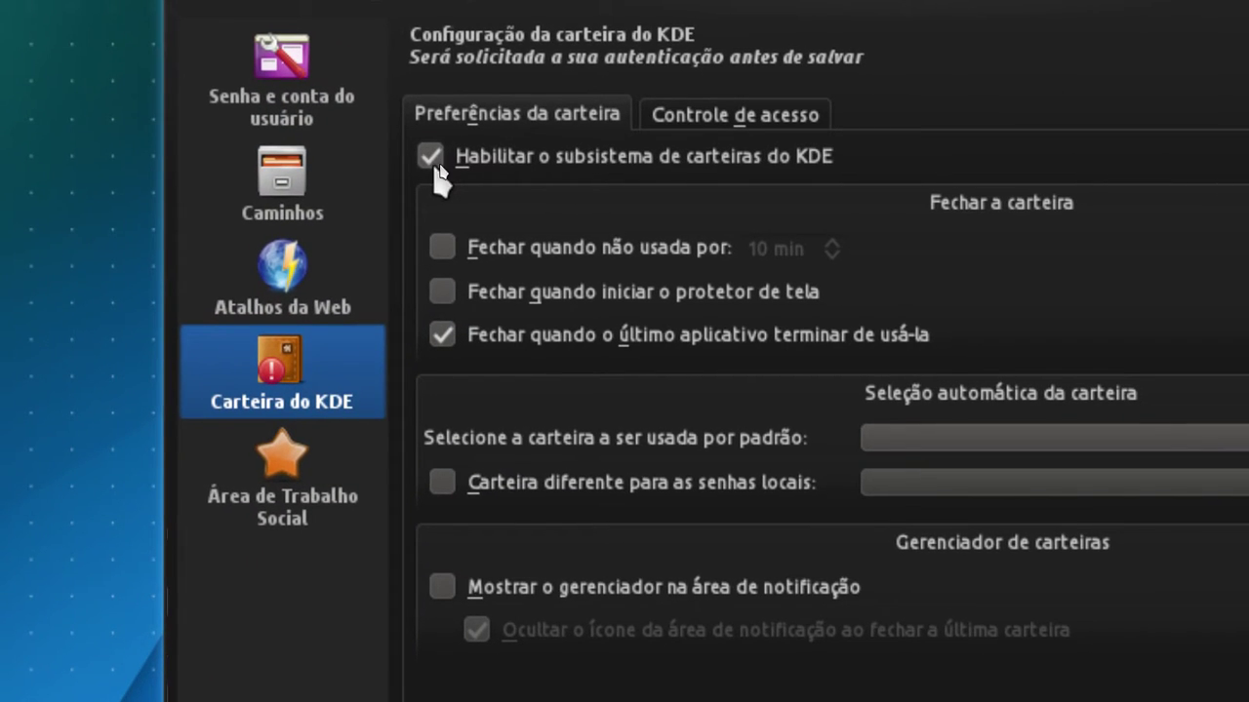
pyautogui.click(433, 157)
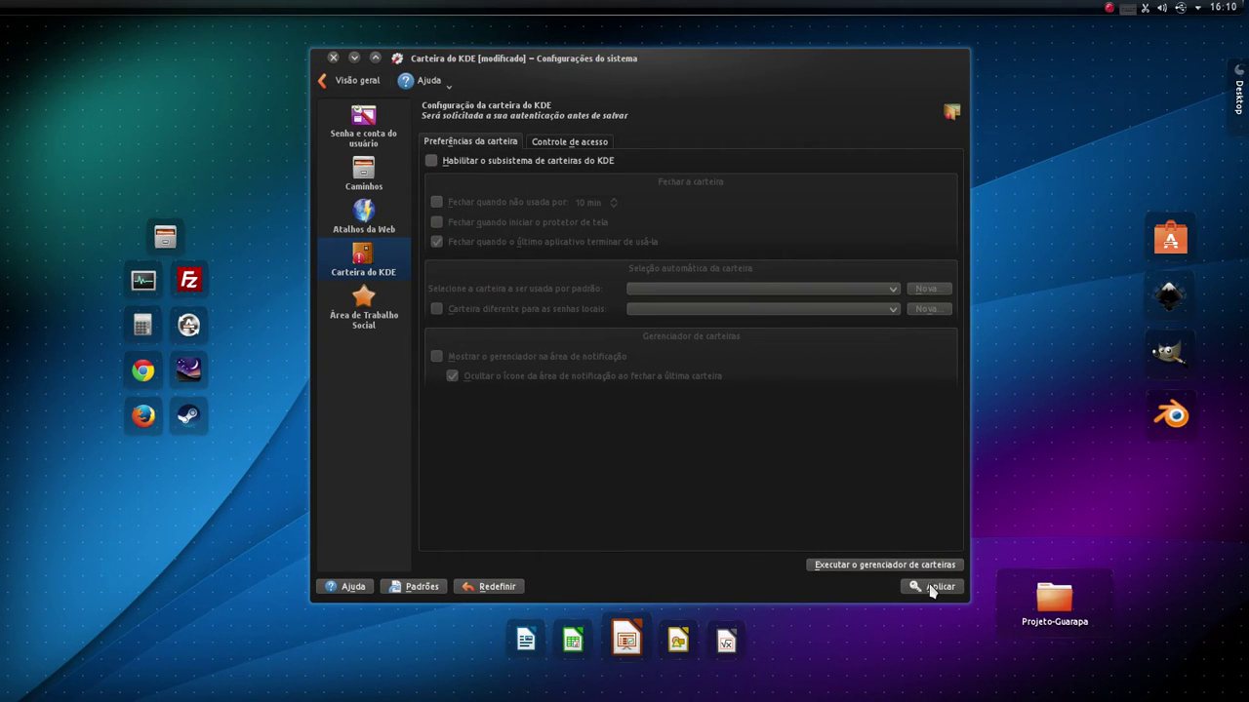
# - Apply the disabled wallet setting, authenticate with the account password, and close System Settings
pyautogui.click(932, 587)
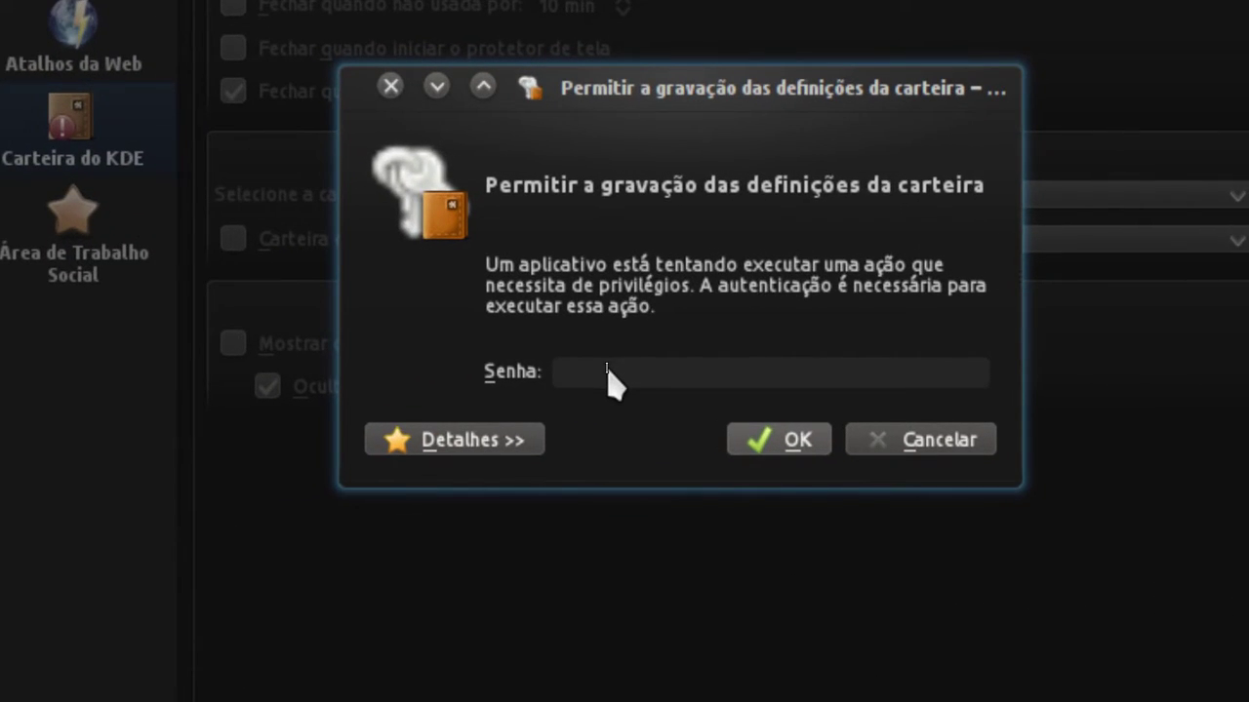
pyautogui.write('**')
pyautogui.write('*******')
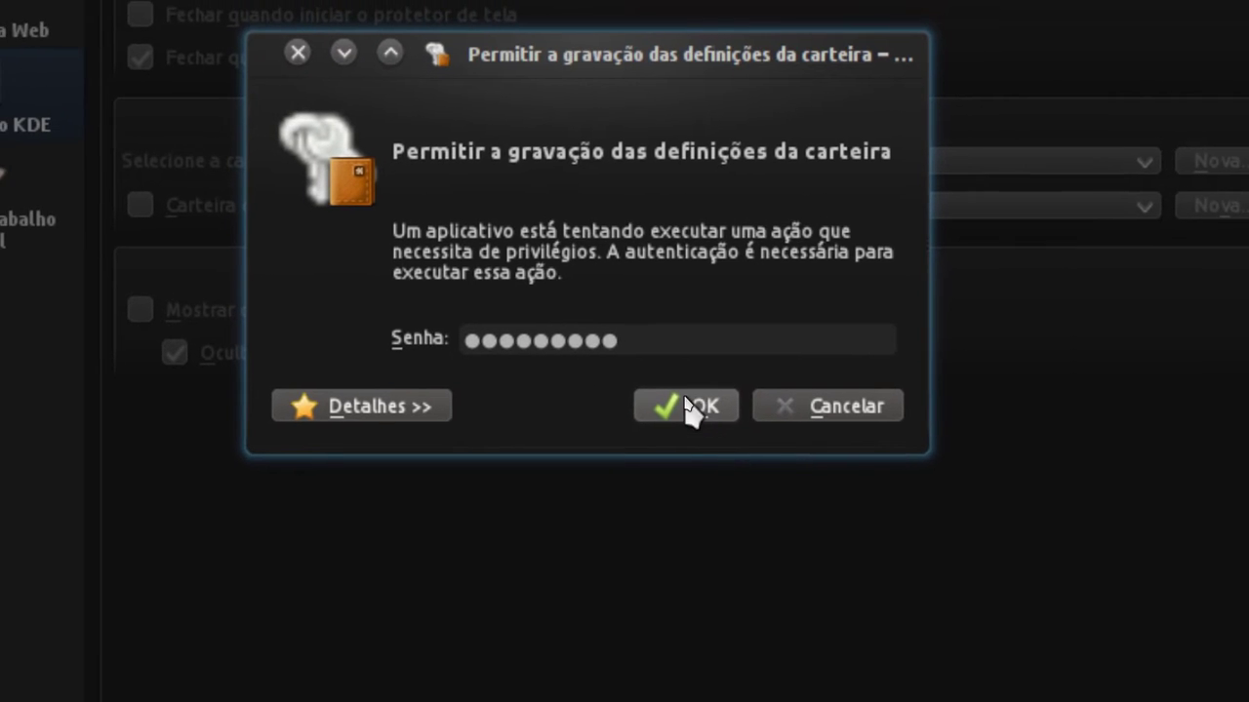
pyautogui.click(695, 407)
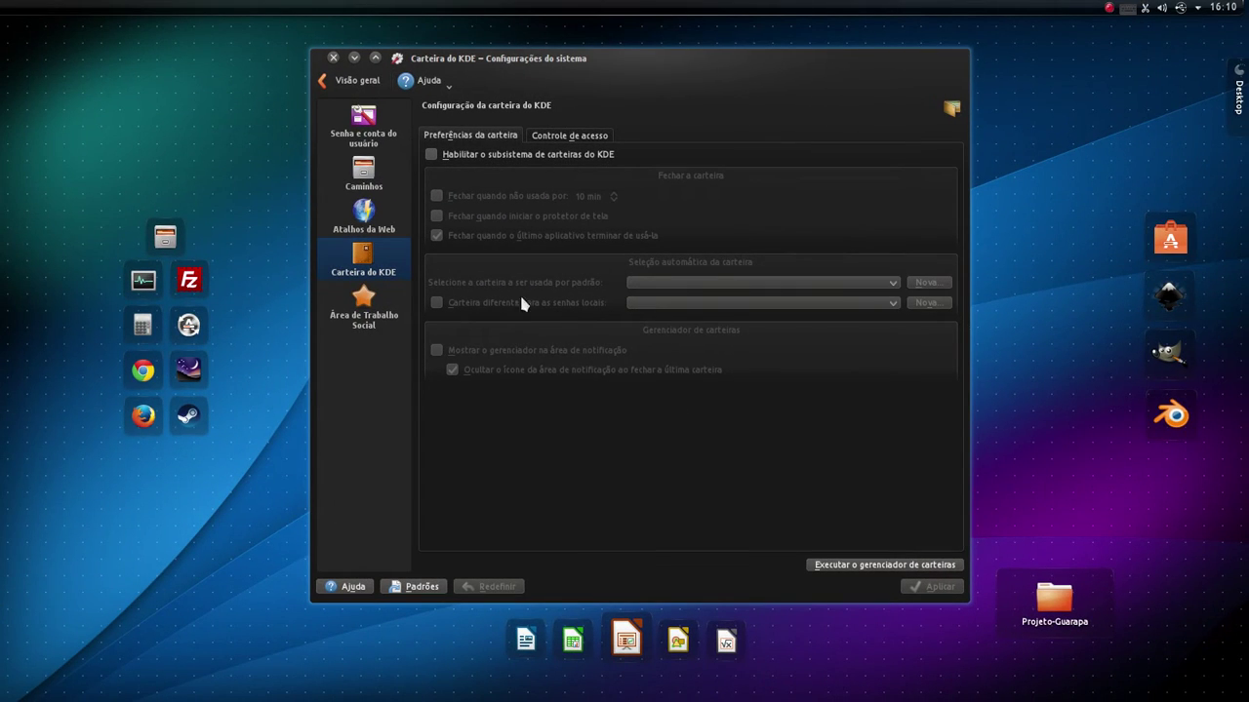
pyautogui.click(355, 57)
pyautogui.moveTo(3, 302)
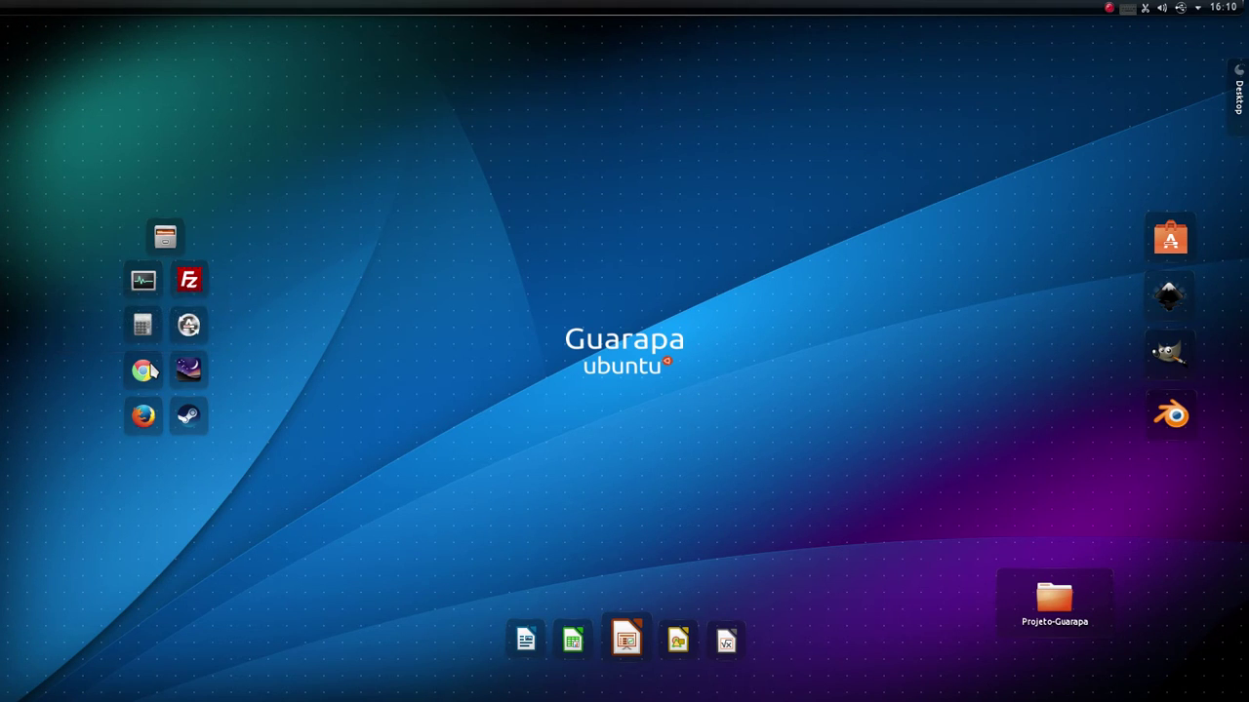
# - Launch Chrome, dismiss the preferences warning, and open its Settings page
pyautogui.click(147, 371)
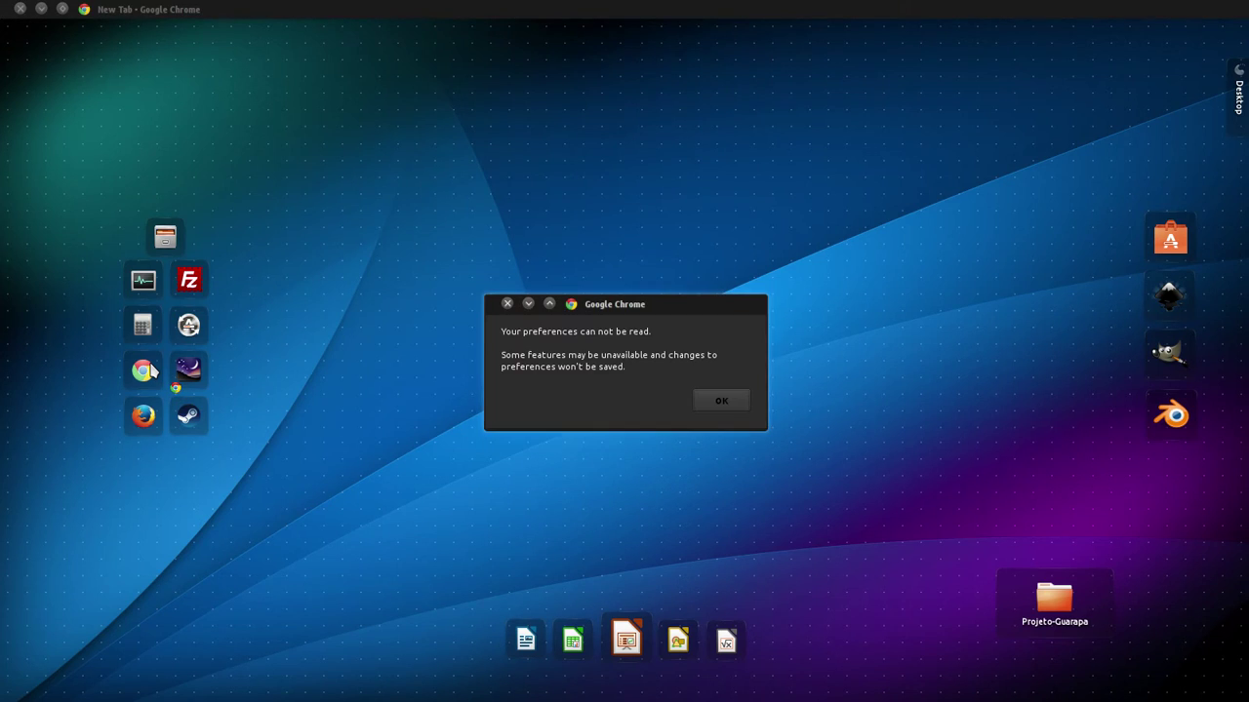
pyautogui.press('Return')
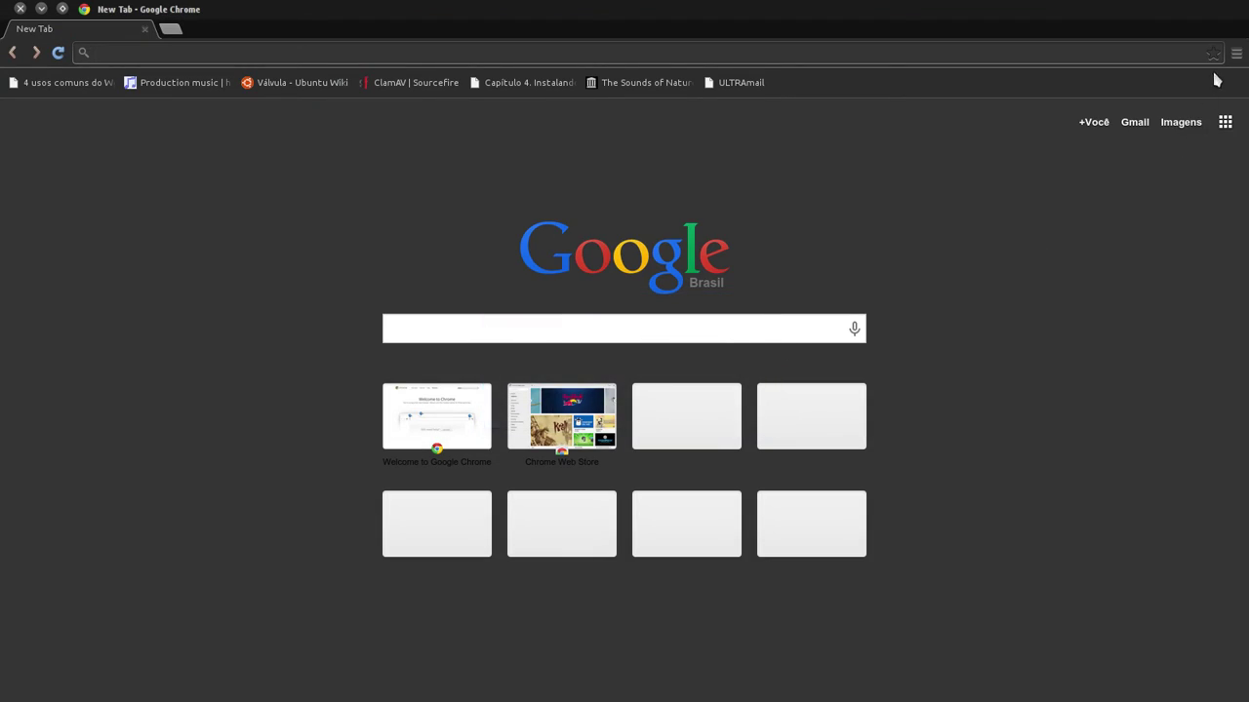
pyautogui.click(1236, 52)
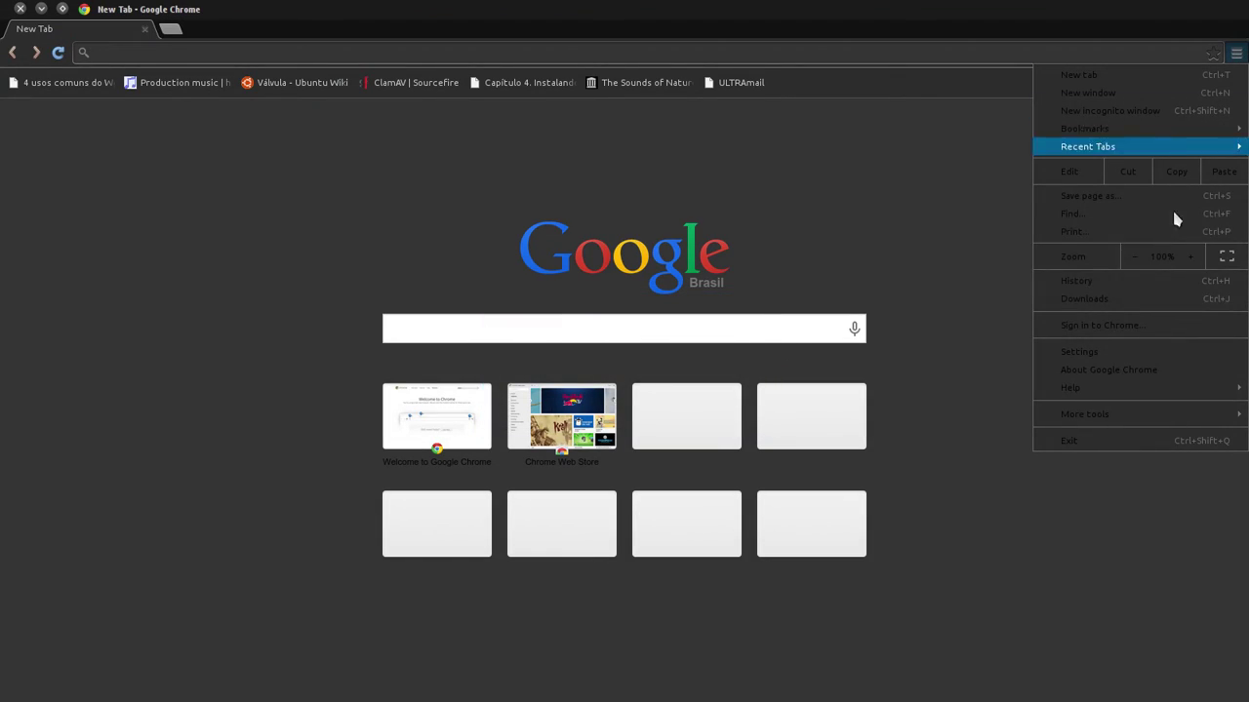
pyautogui.click(1120, 354)
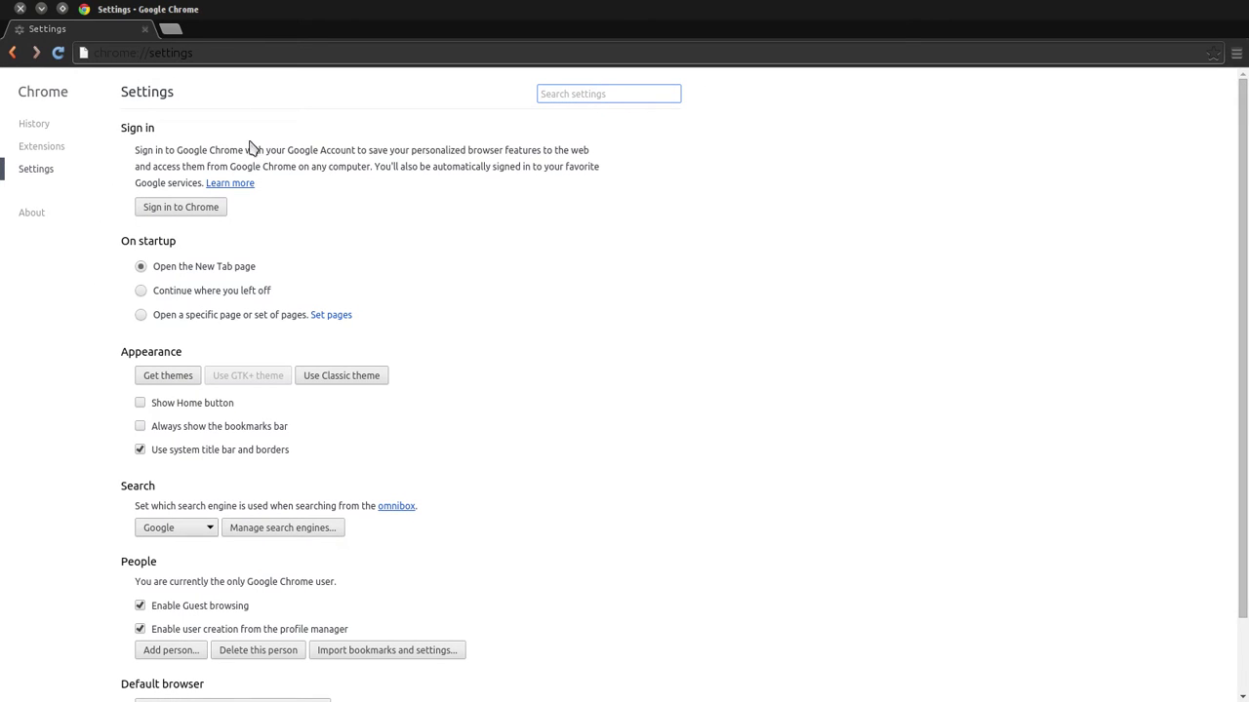
# - Clear the settings search box, minimize Chrome, and launch System Monitor
pyautogui.write('\\\\\\\\\\\\\\\\')
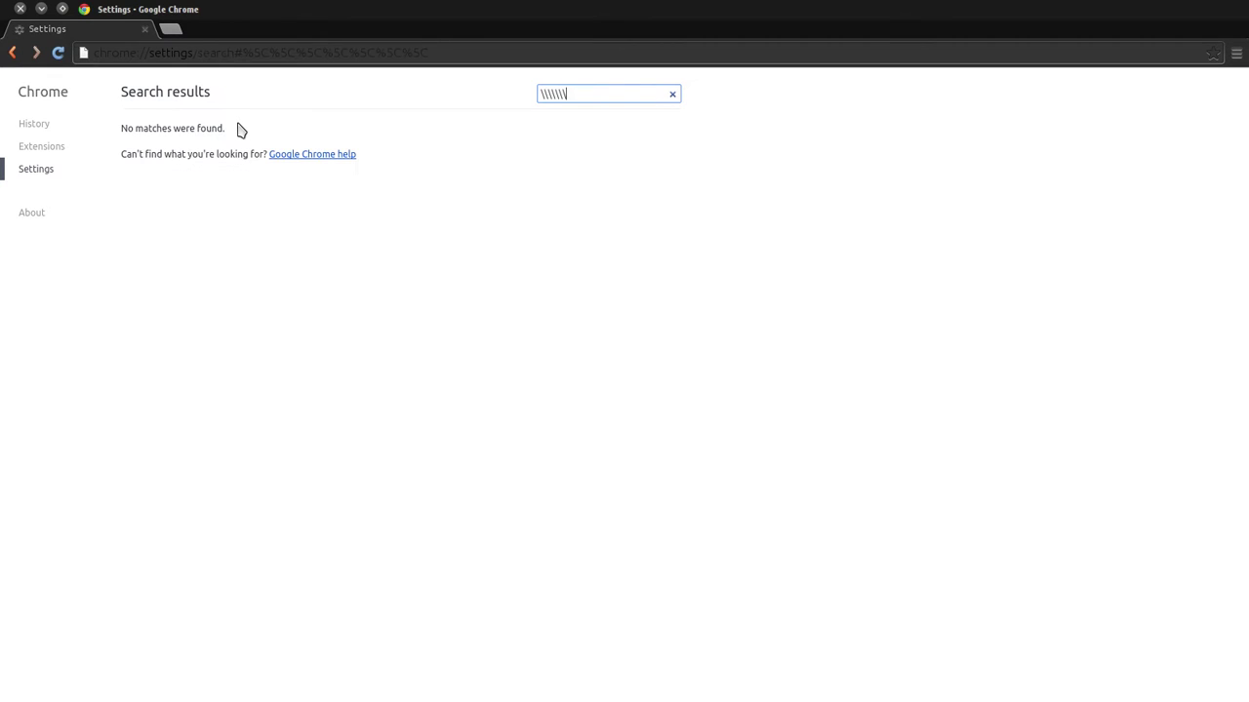
pyautogui.hotkey('ctrl', 'a')
pyautogui.press('BackSpace')
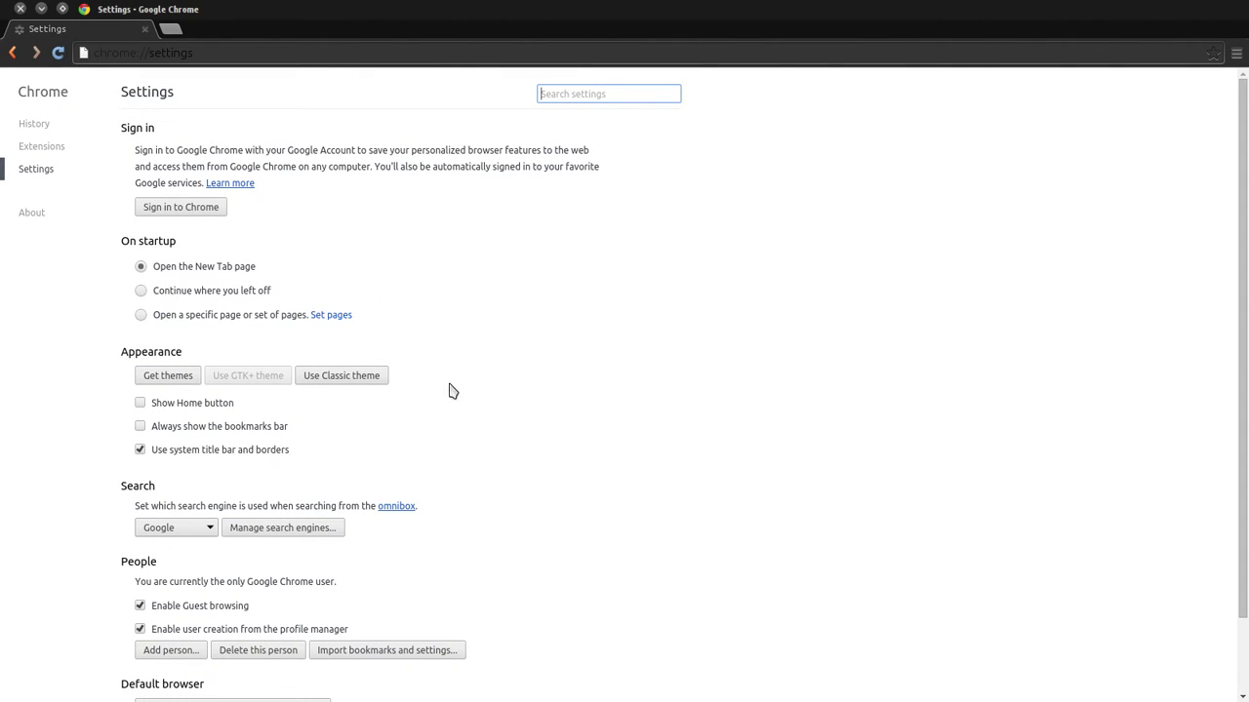
pyautogui.click(41, 9)
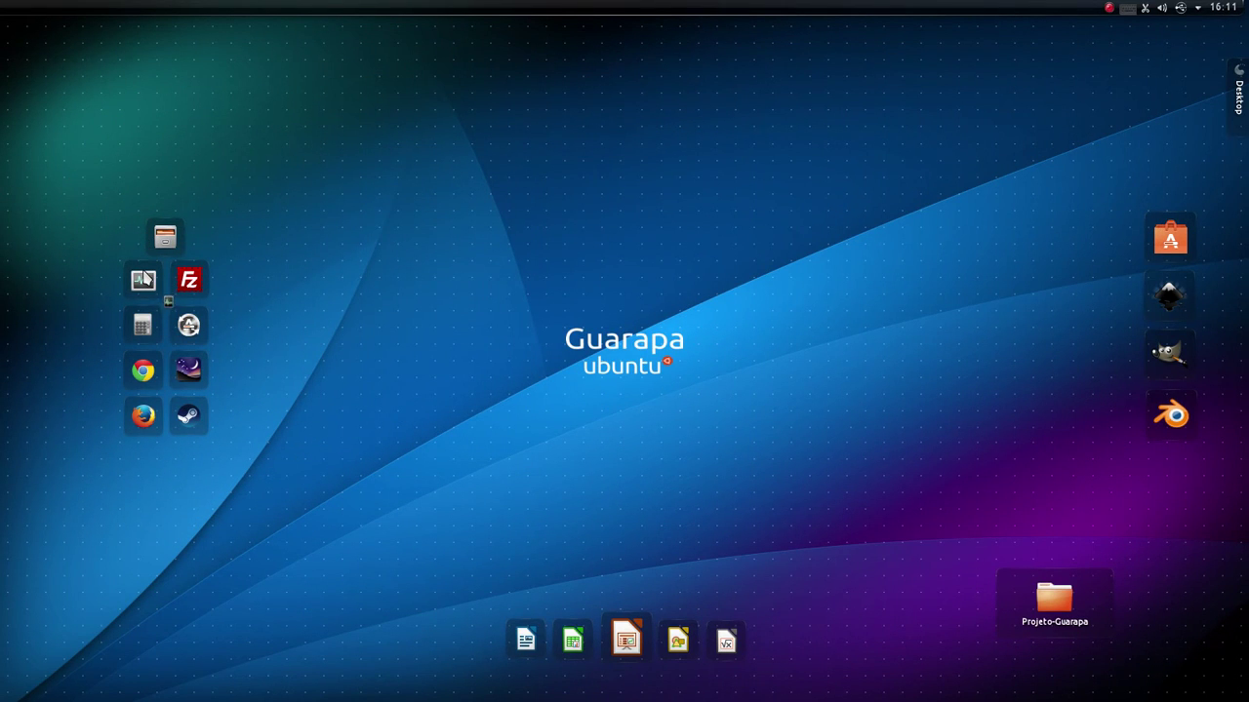
pyautogui.click(142, 280)
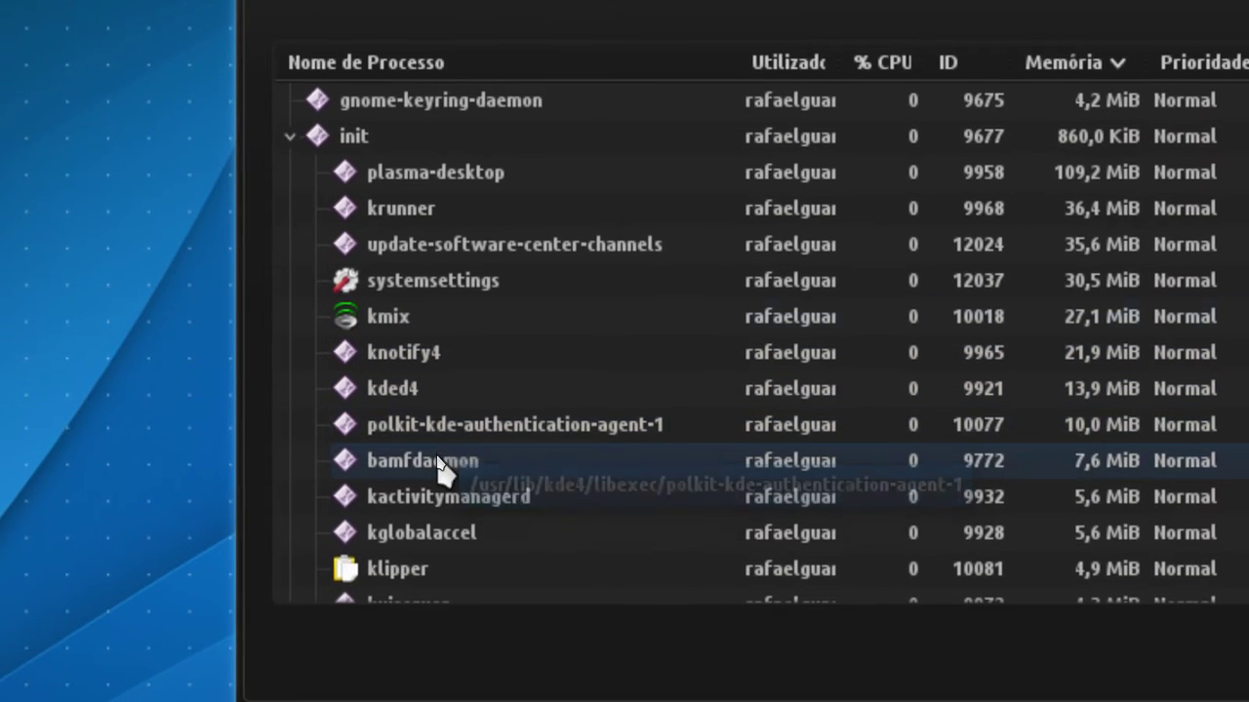
# - Scroll the Processos list down to the bottom and back up, then close System Monitor
pyautogui.scroll(-1, 434, 444)
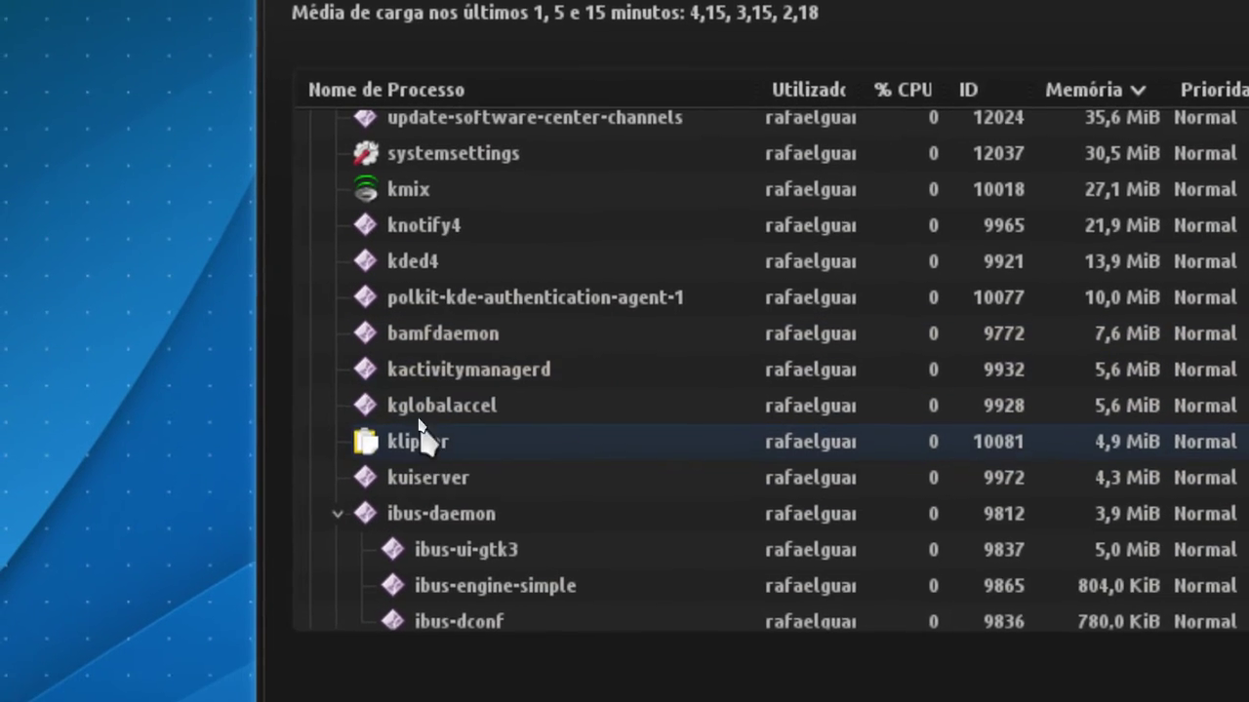
pyautogui.scroll(-9, 436, 434)
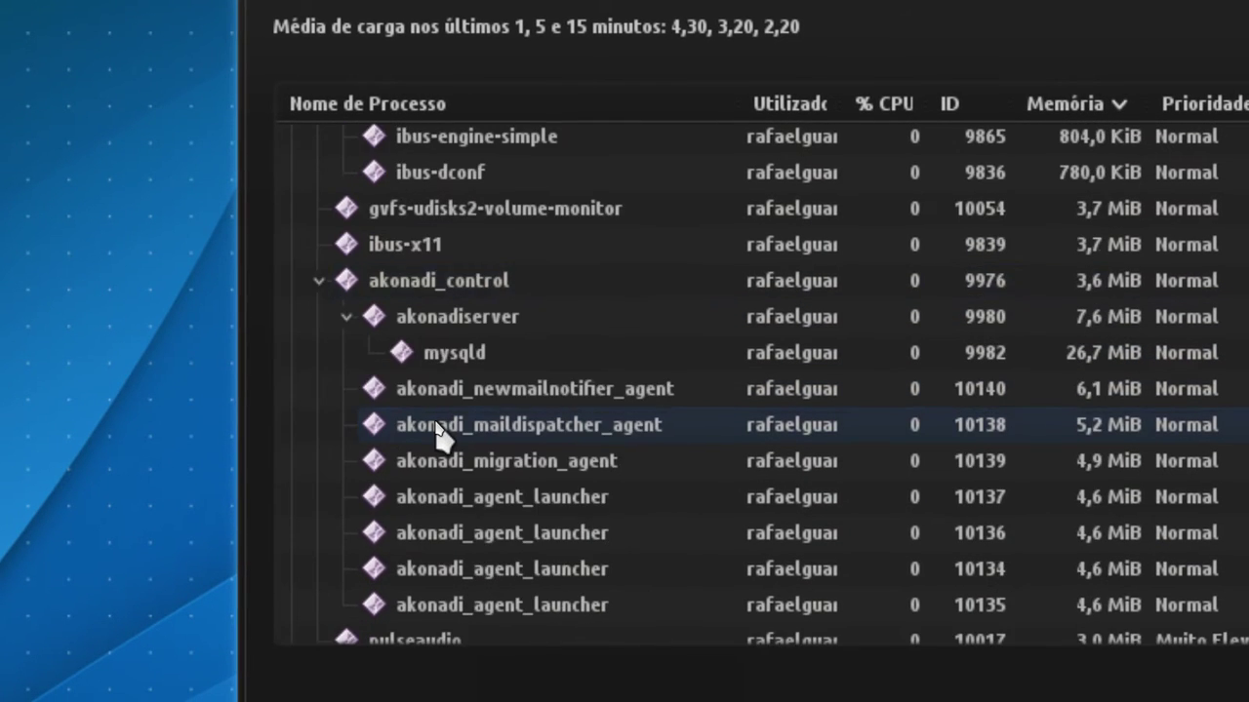
pyautogui.scroll(-2, 436, 444)
pyautogui.scroll(-1, 432, 355)
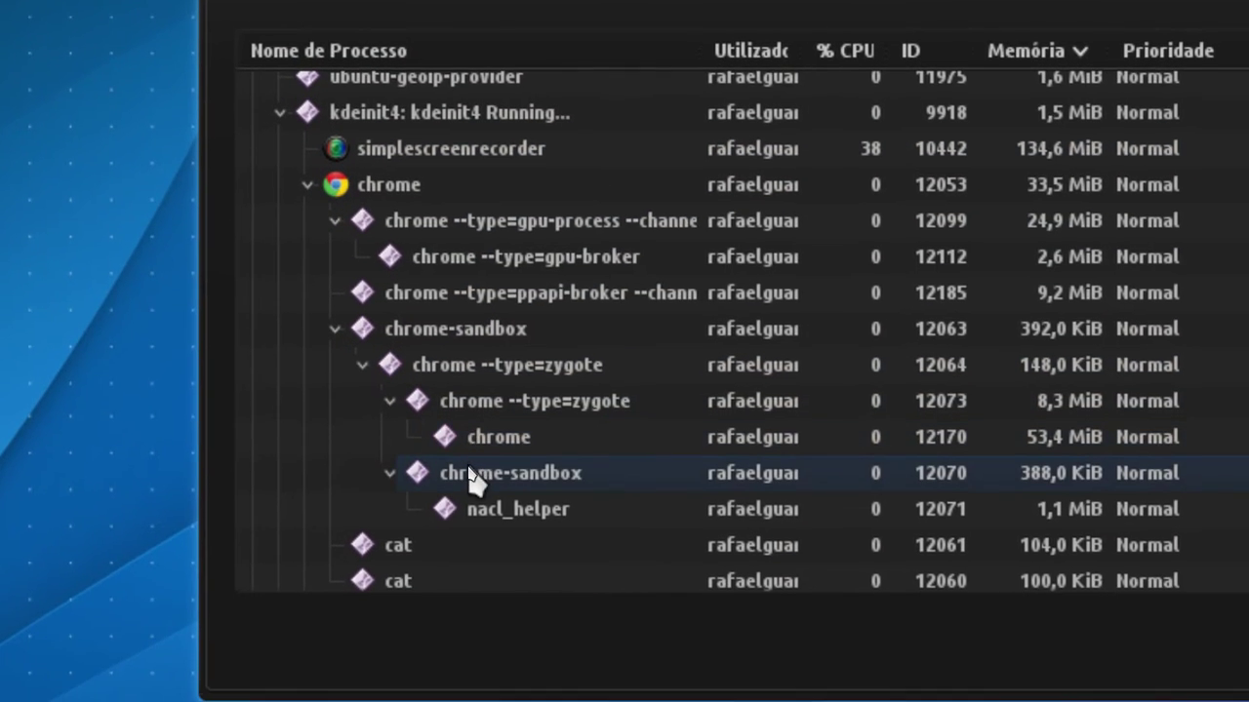
pyautogui.scroll(-3, 470, 478)
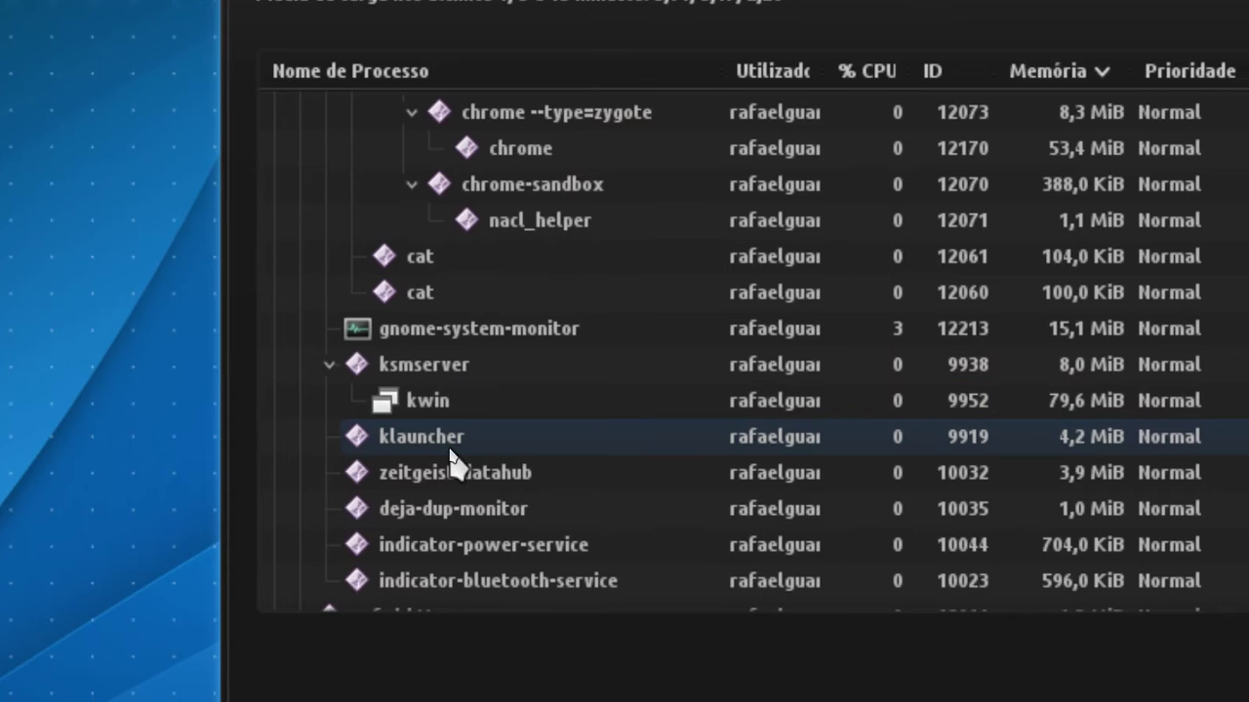
pyautogui.scroll(-3, 459, 468)
pyautogui.scroll(-4, 459, 468)
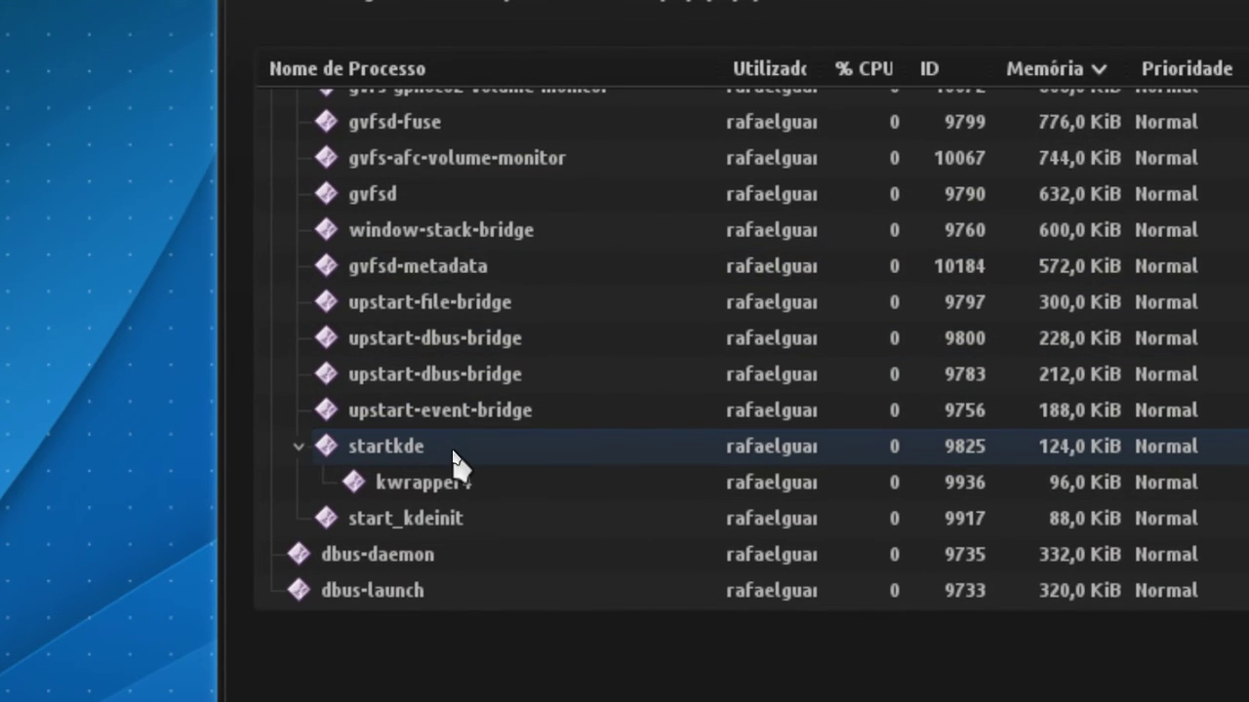
pyautogui.scroll(-5, 458, 466)
pyautogui.scroll(10, 458, 468)
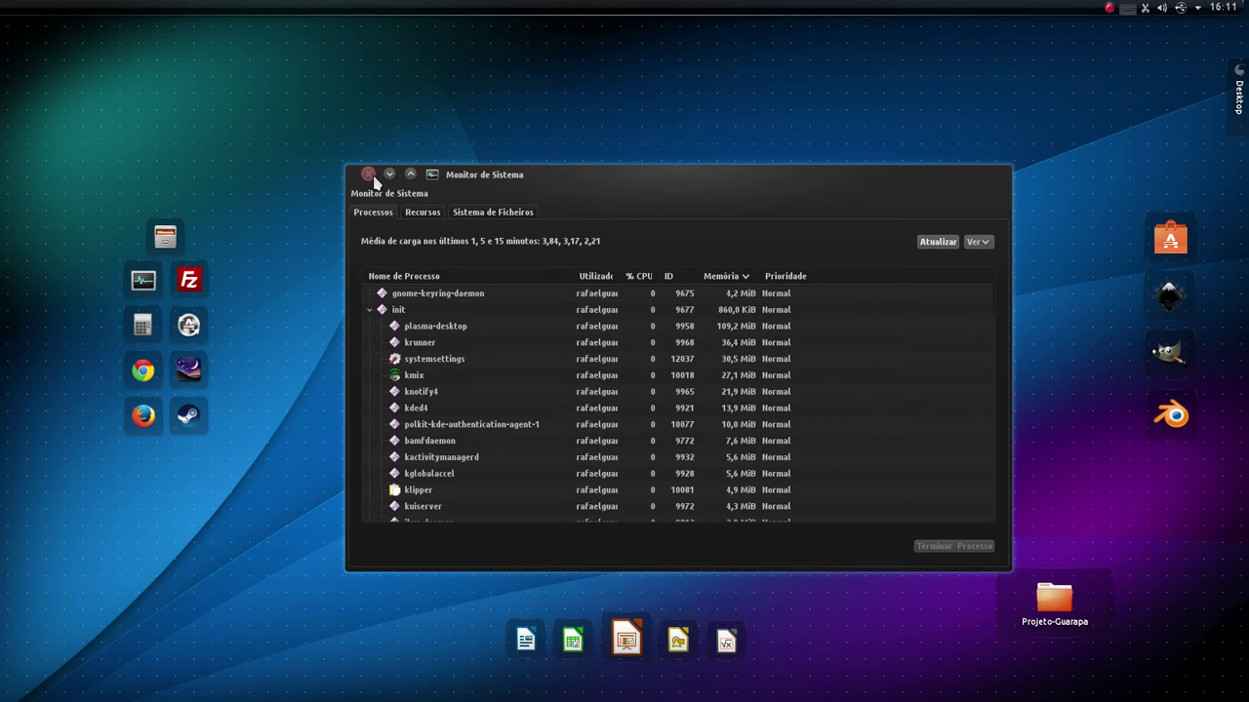
pyautogui.click(368, 175)
# - Close Chrome, reopen the Carteira do KDE page, re-enable the wallet subsystem, and view Controle de acesso
pyautogui.click(20, 300)
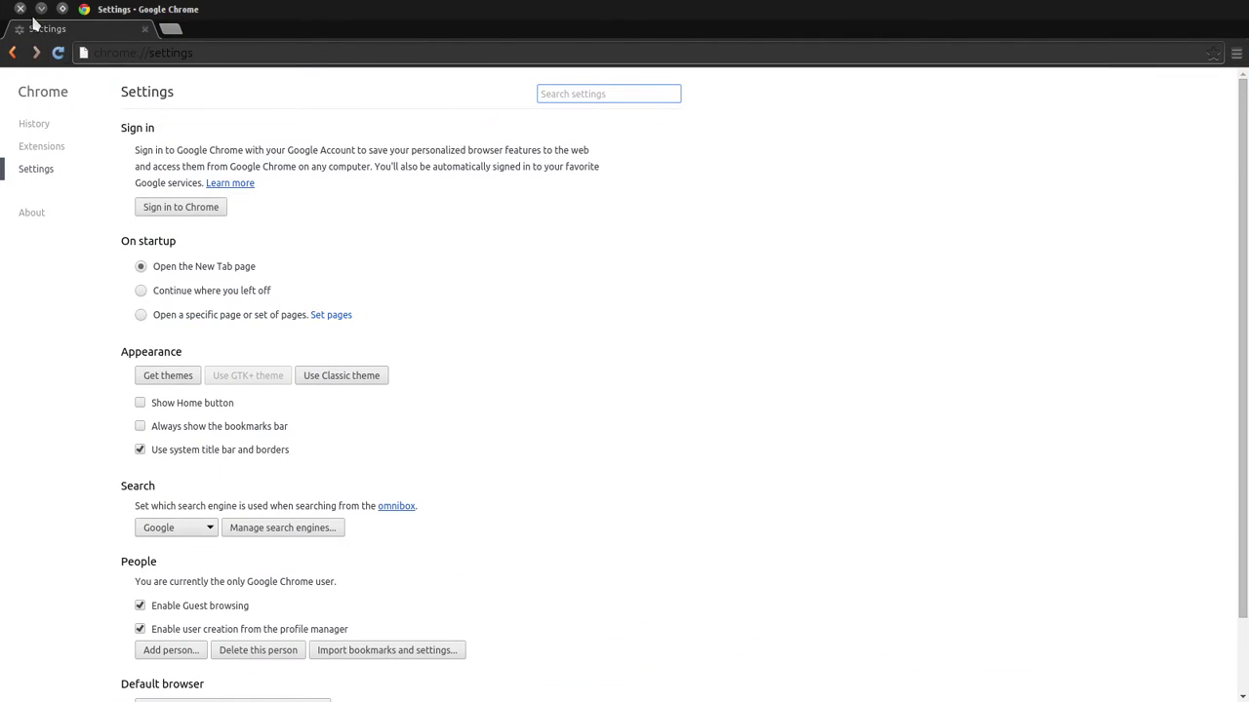
pyautogui.click(20, 9)
pyautogui.moveTo(2, 199)
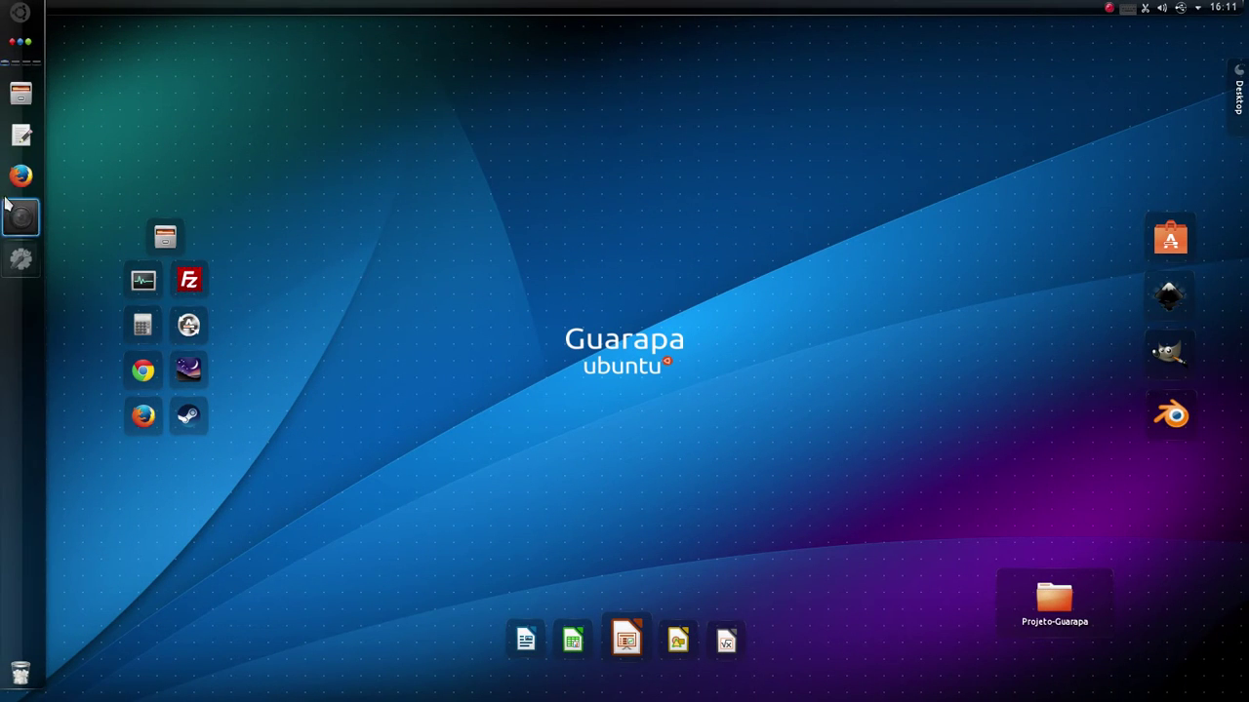
pyautogui.click(21, 258)
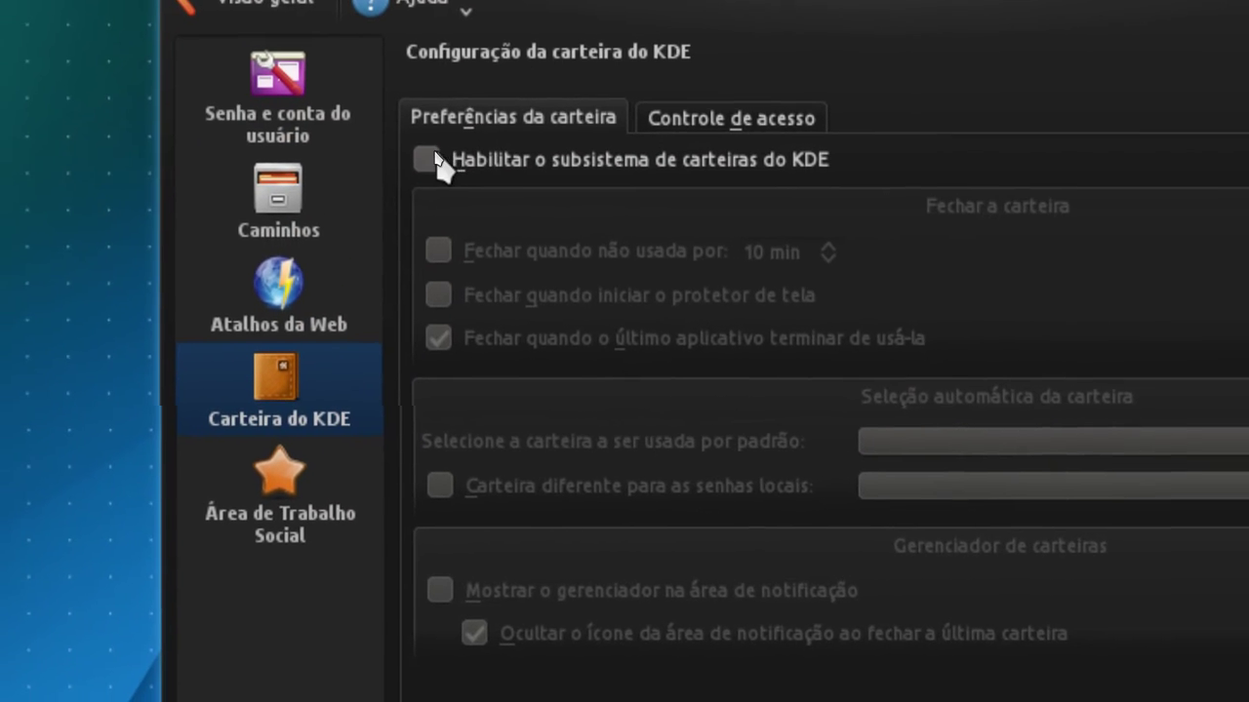
pyautogui.click(434, 161)
pyautogui.click(693, 128)
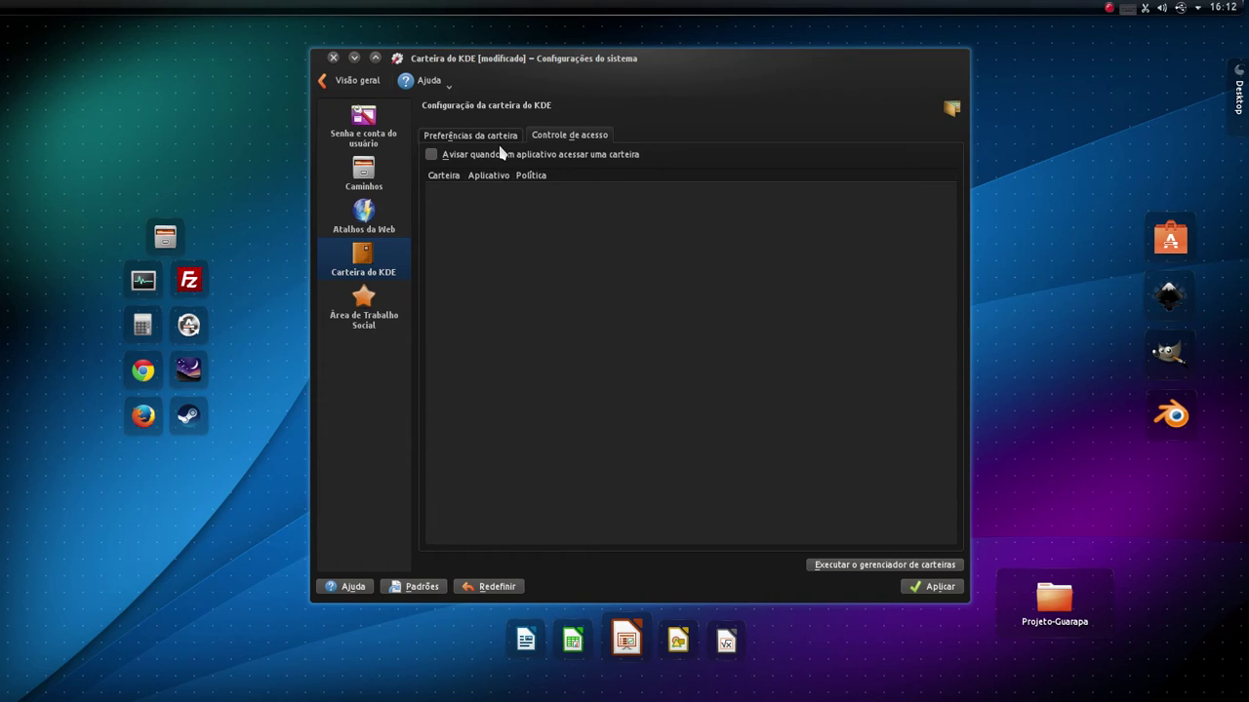
pyautogui.click(878, 569)
pyautogui.moveTo(139, 30); pyautogui.dragTo(828, 243)
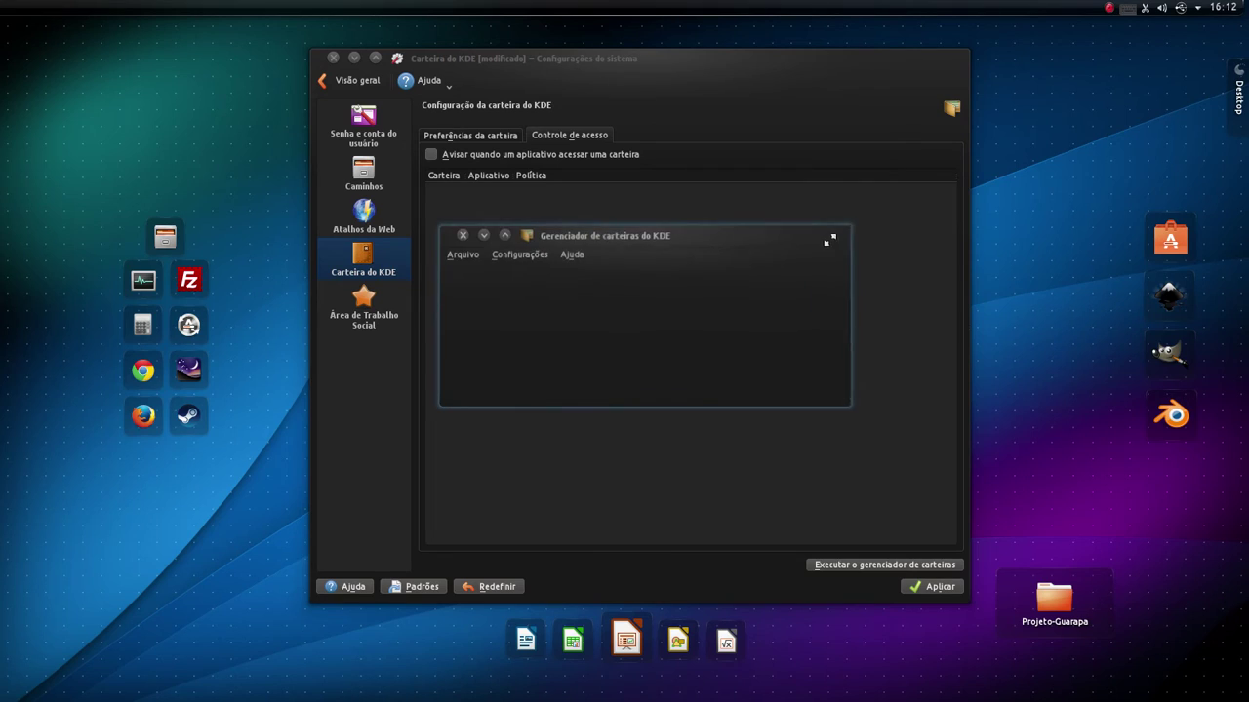
pyautogui.click(475, 261)
pyautogui.click(493, 282)
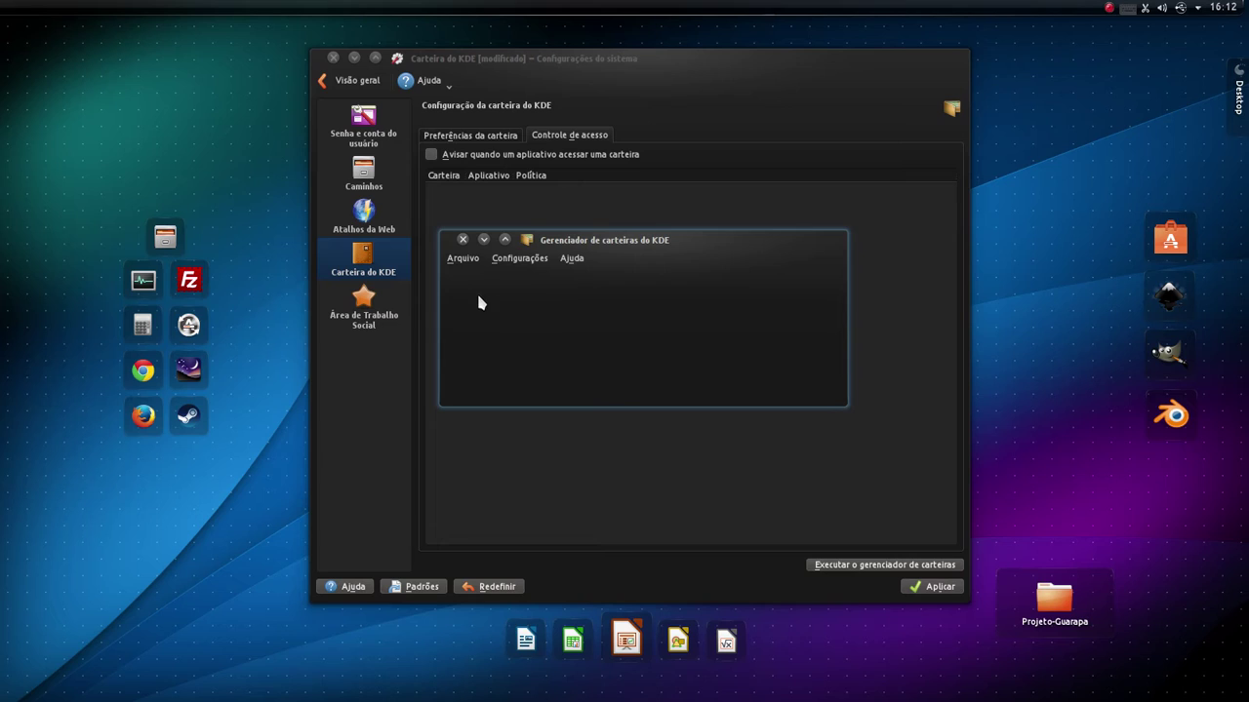
pyautogui.click(468, 261)
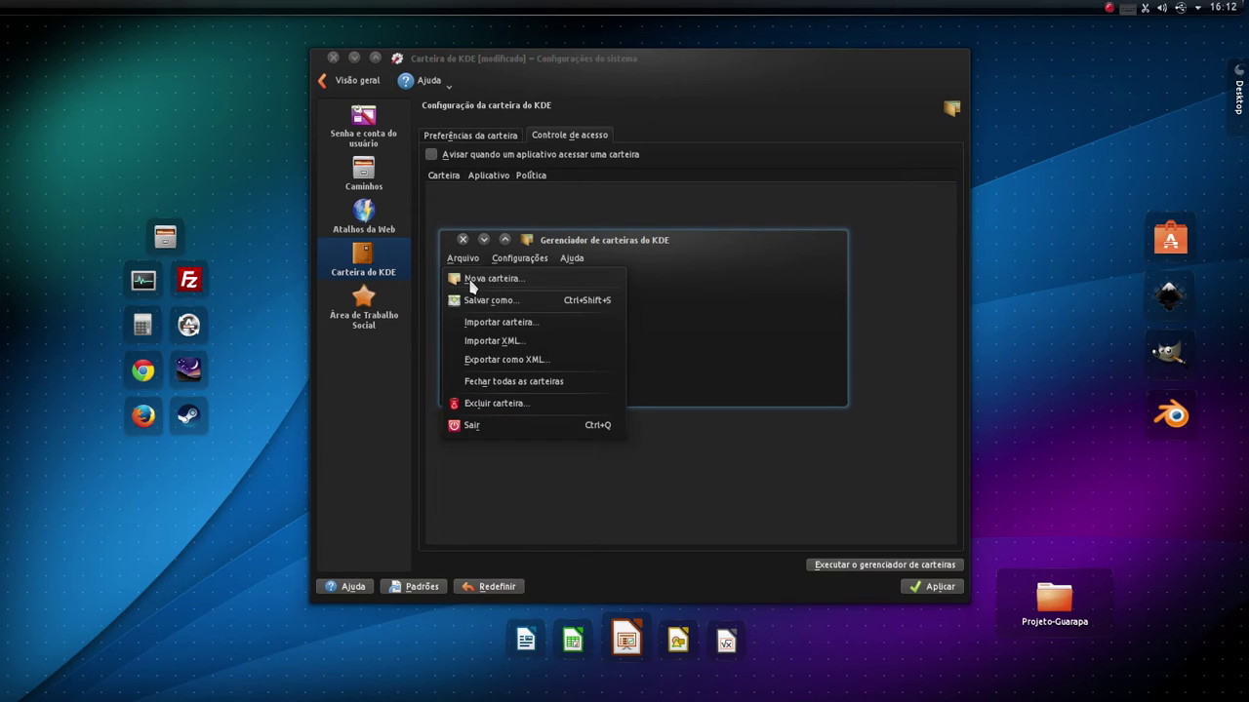
pyautogui.click(476, 284)
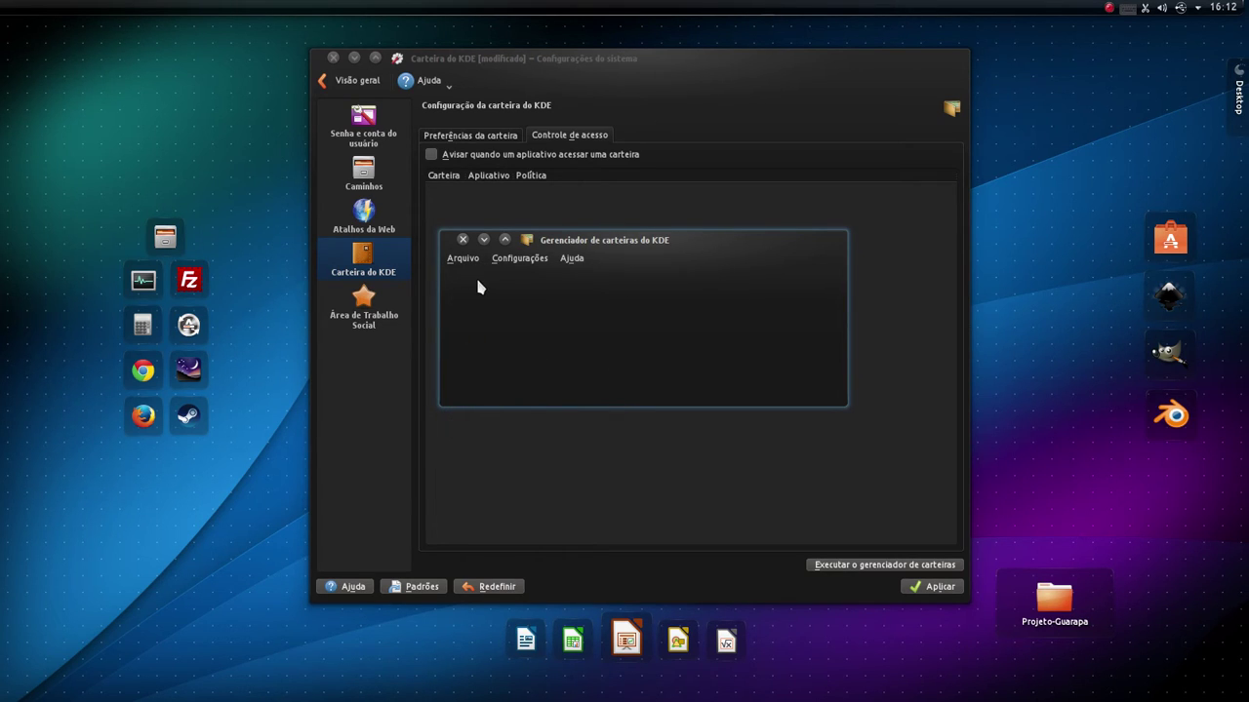
pyautogui.moveTo(540, 250); pyautogui.dragTo(566, 371)
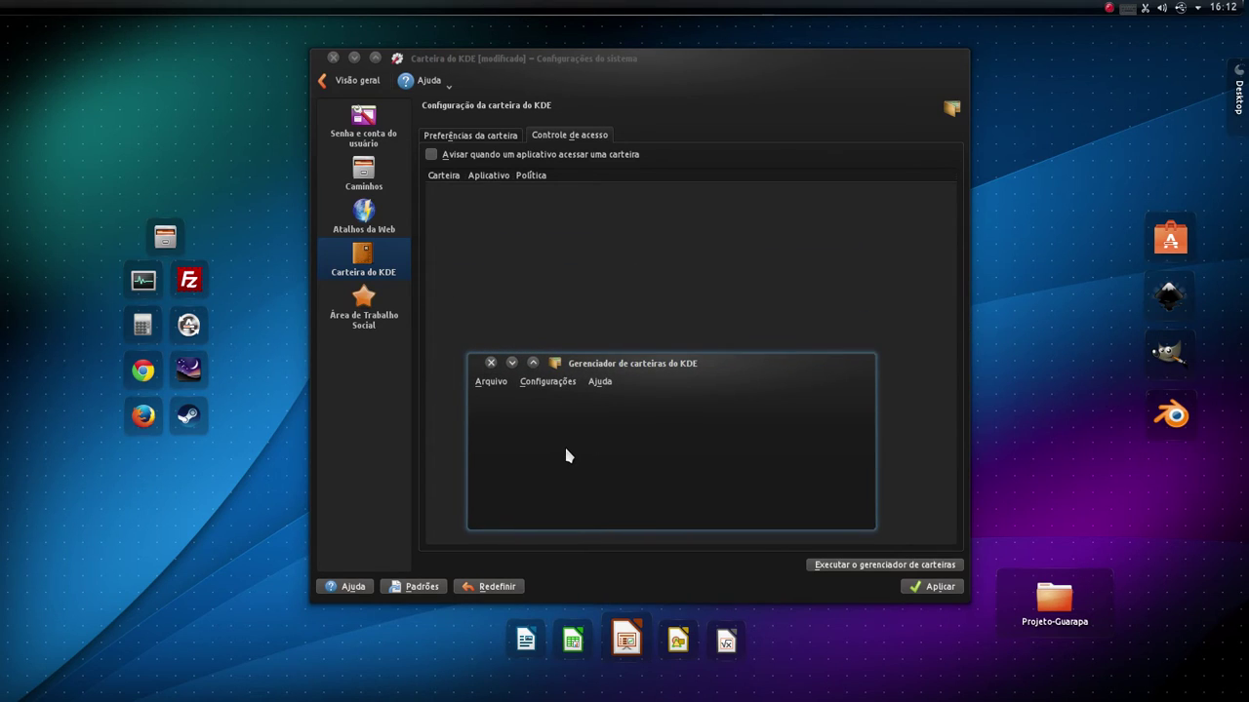
pyautogui.click(491, 363)
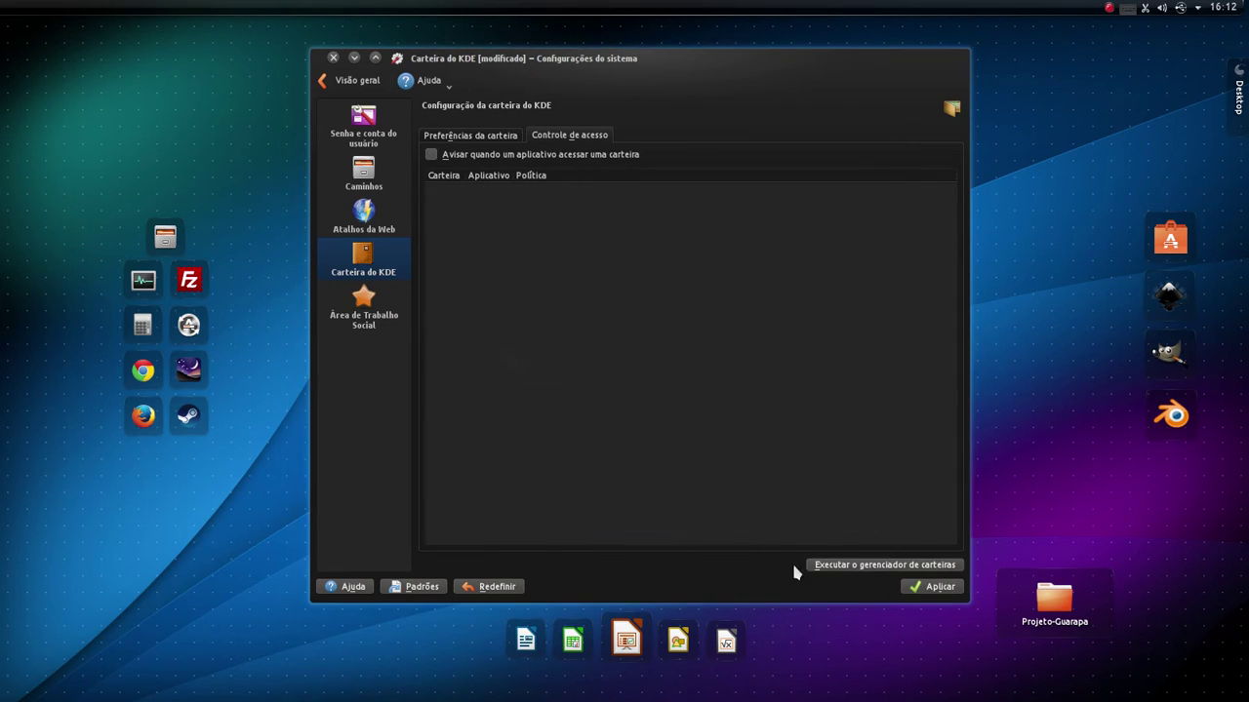
# - Apply the Preferências da carteira settings and relaunch KDE Wallet Manager, moved to the centre
pyautogui.click(488, 135)
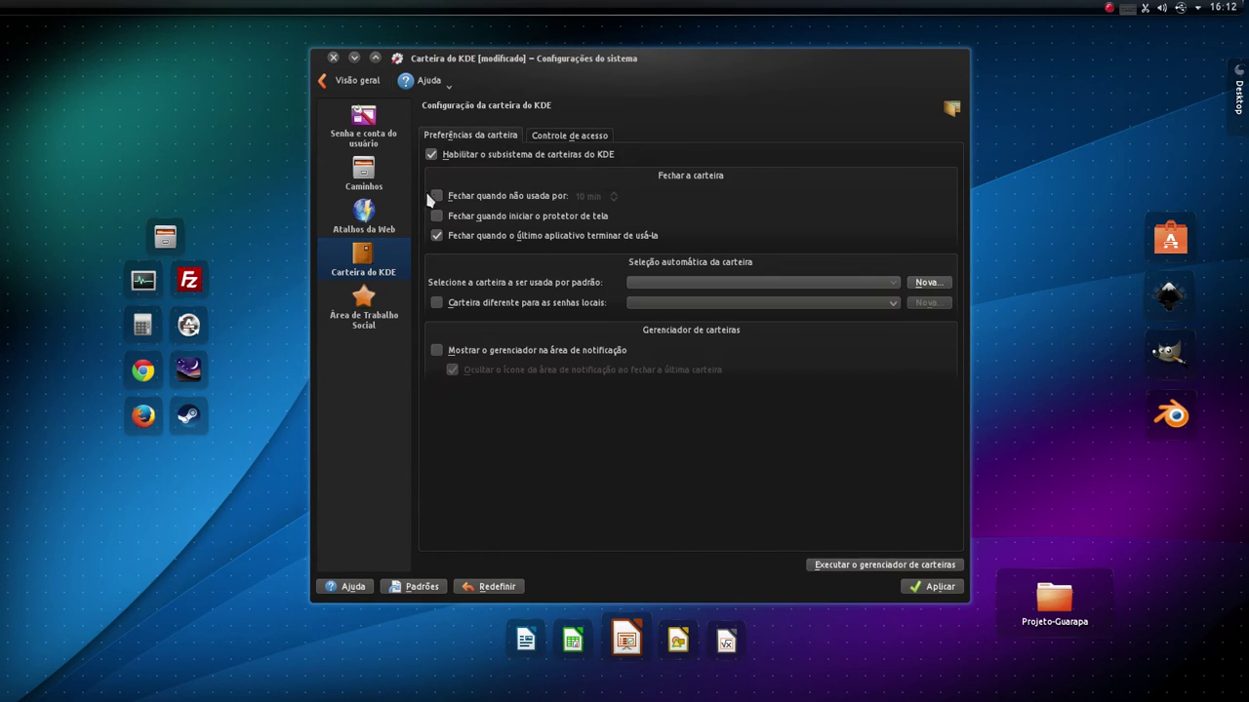
pyautogui.click(938, 587)
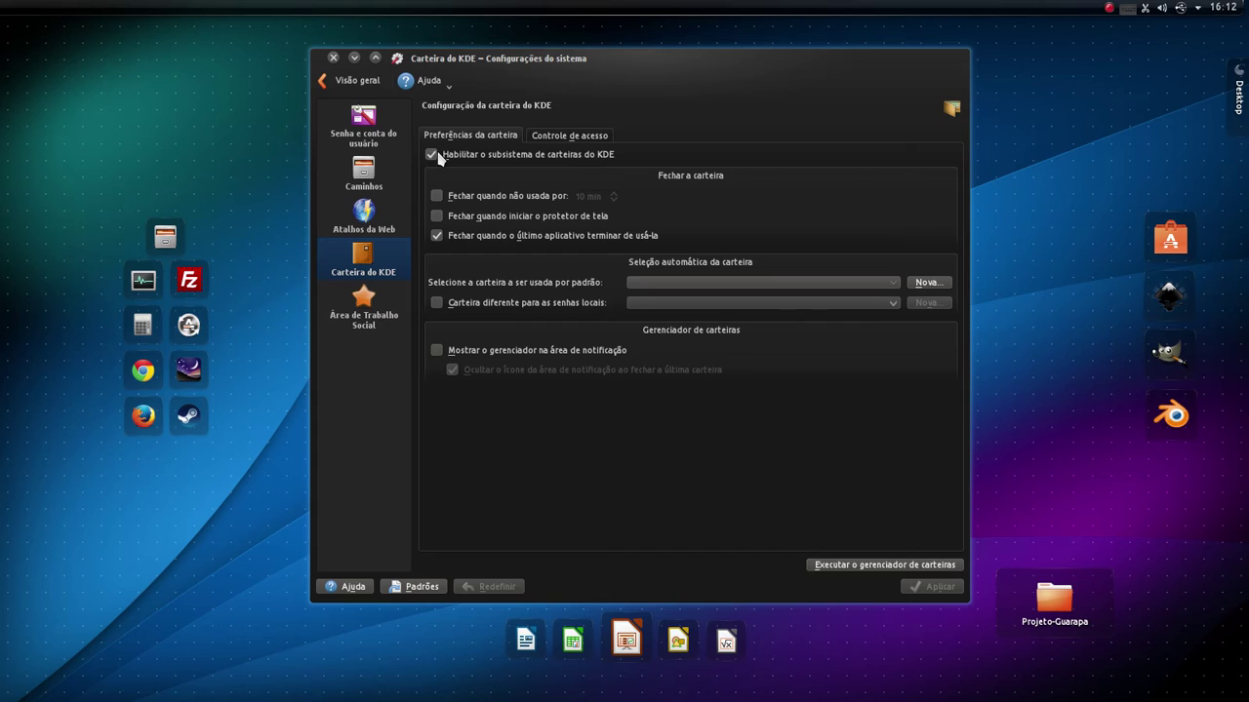
pyautogui.click(837, 567)
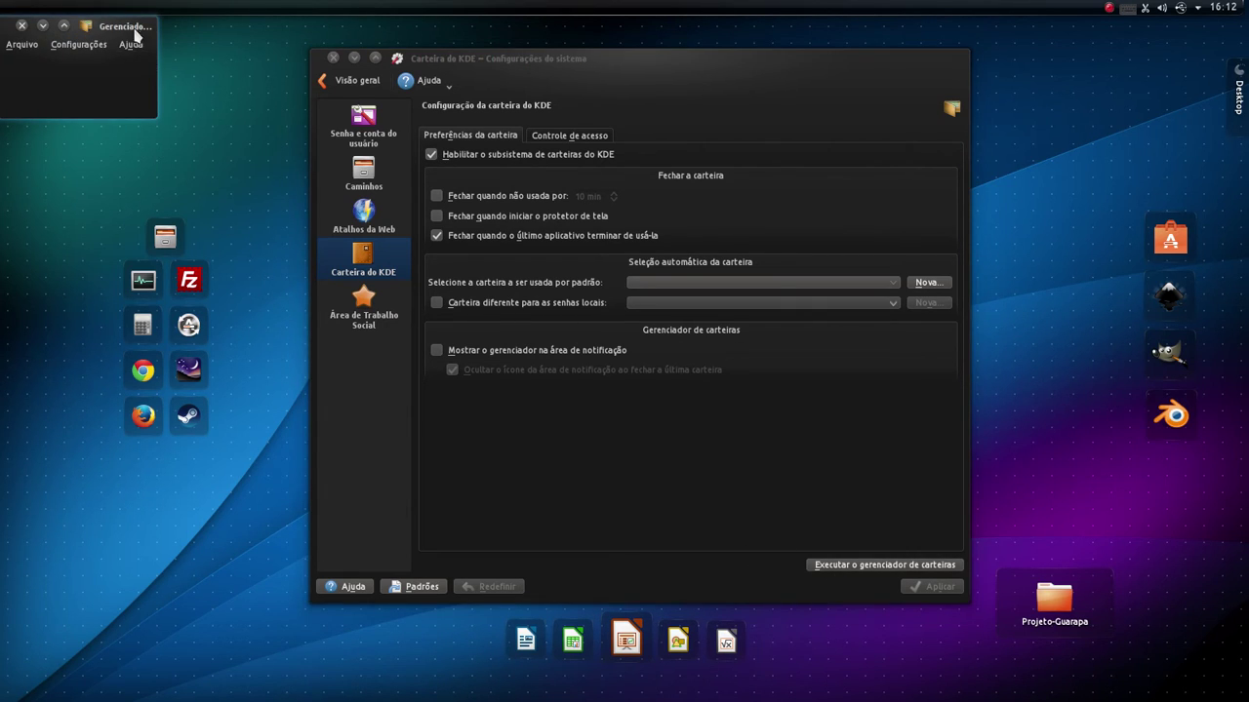
pyautogui.moveTo(134, 28); pyautogui.dragTo(683, 363)
# - Start a new wallet via Arquivo > Nova carteira... and cancel it
pyautogui.click(604, 378)
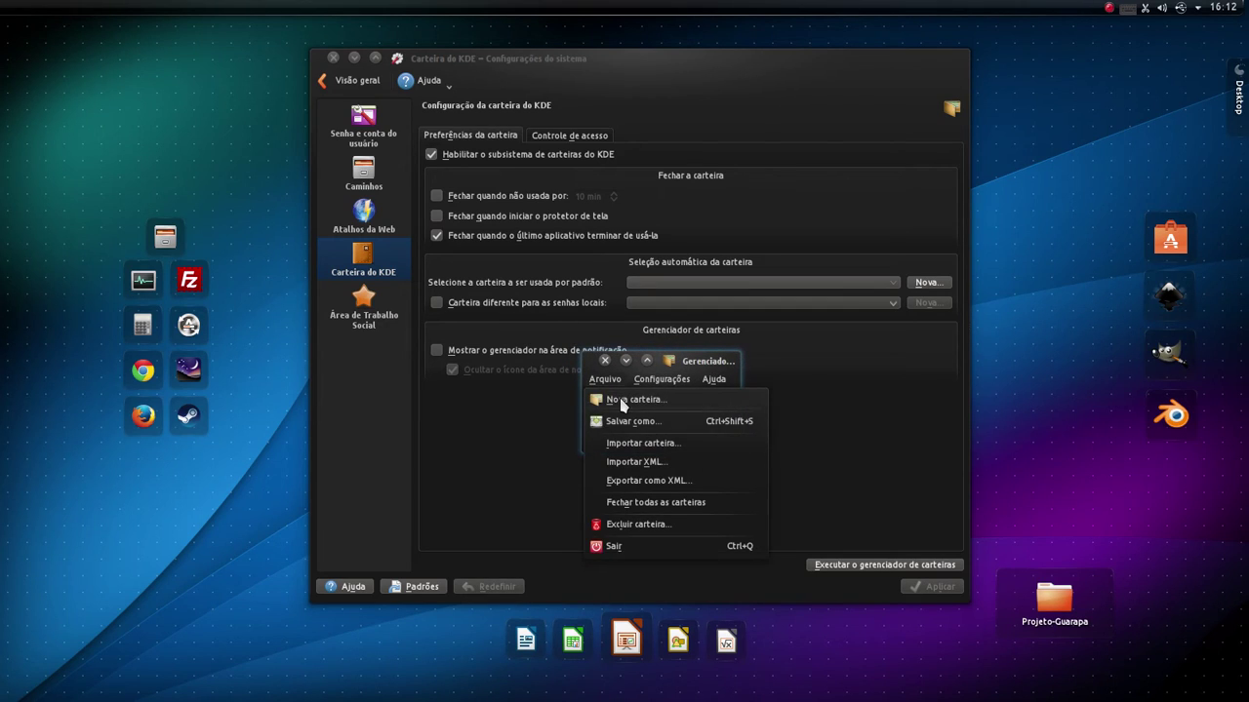
pyautogui.click(621, 400)
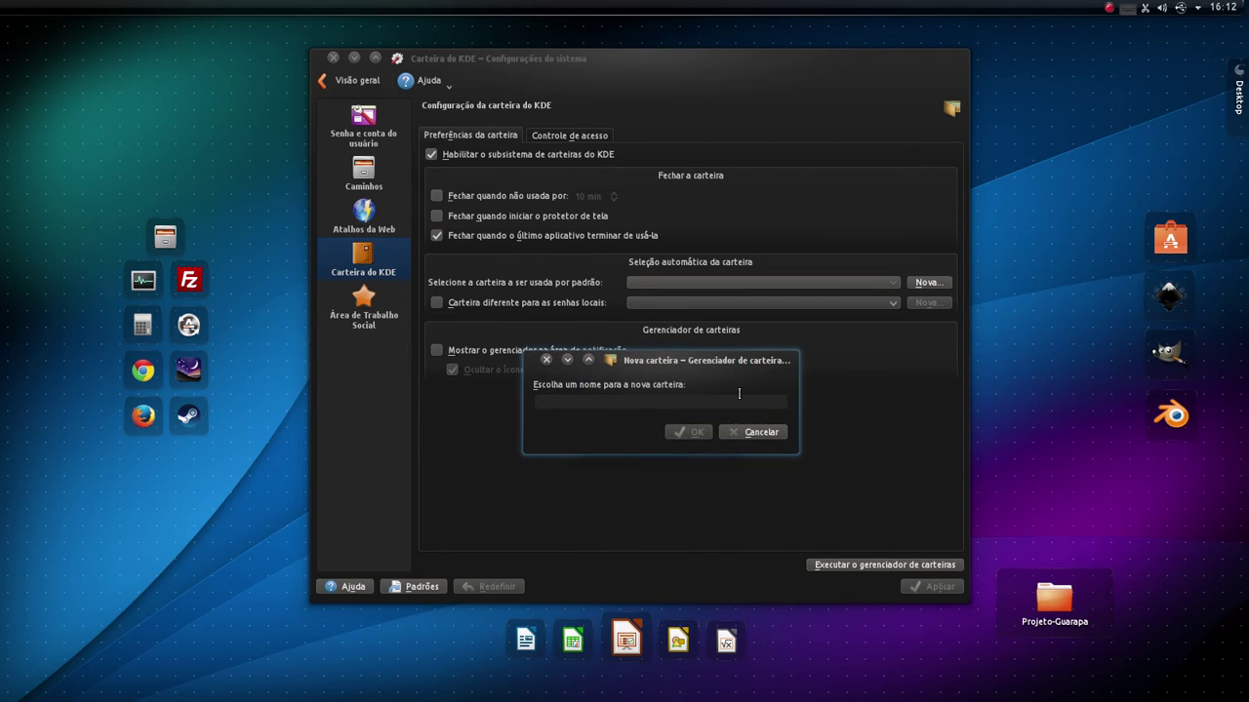
pyautogui.click(746, 431)
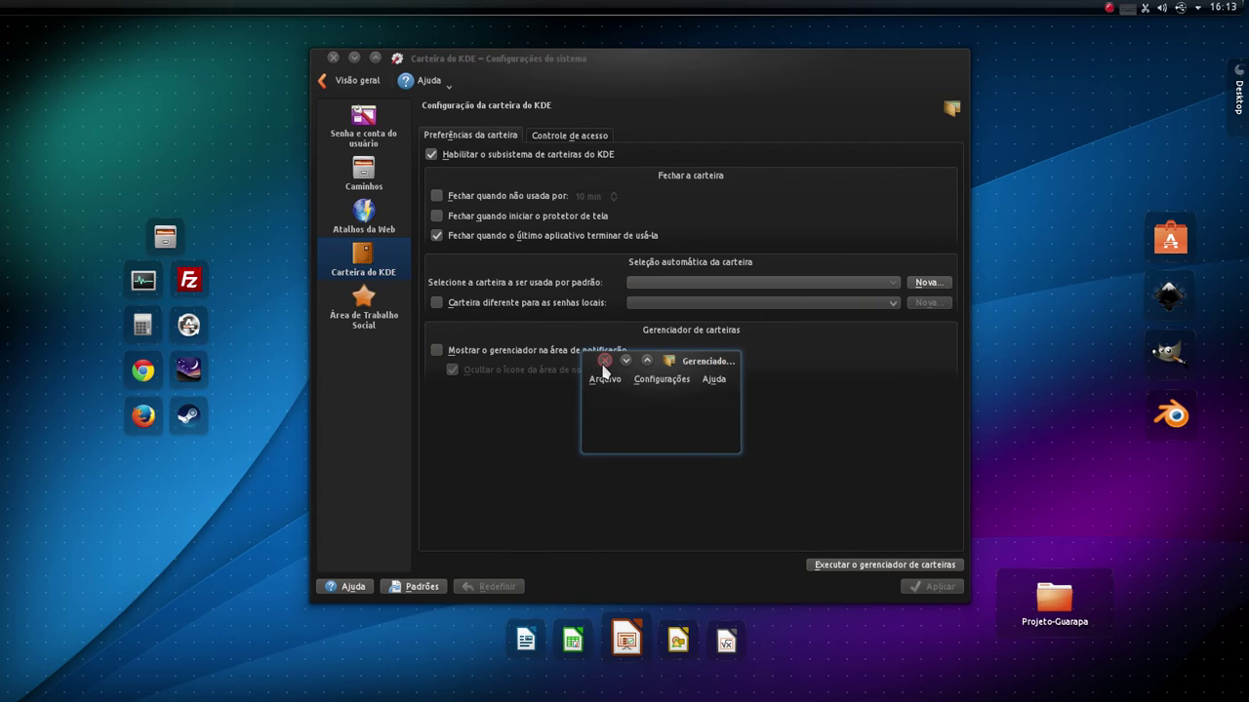
# - Browse the Wallet Manager's configuration and help menus, then close the Wallet Manager
pyautogui.click(655, 381)
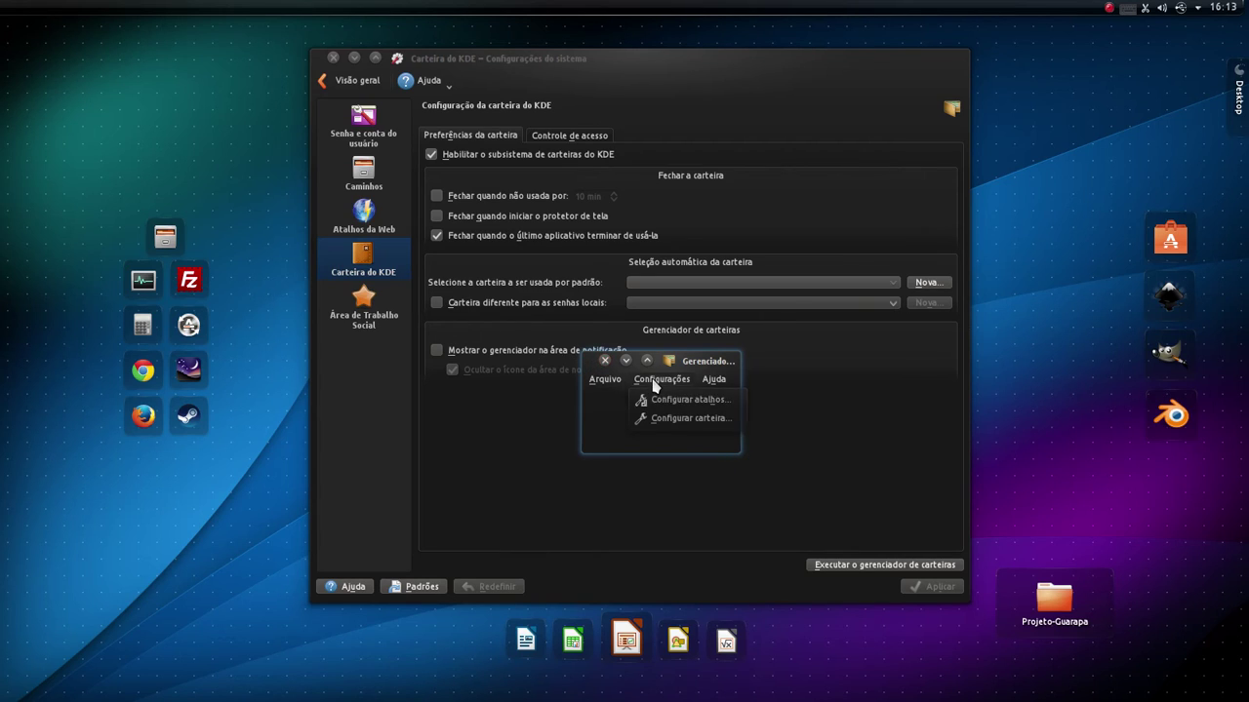
pyautogui.click(713, 379)
pyautogui.click(713, 380)
pyautogui.click(604, 361)
pyautogui.click(604, 361)
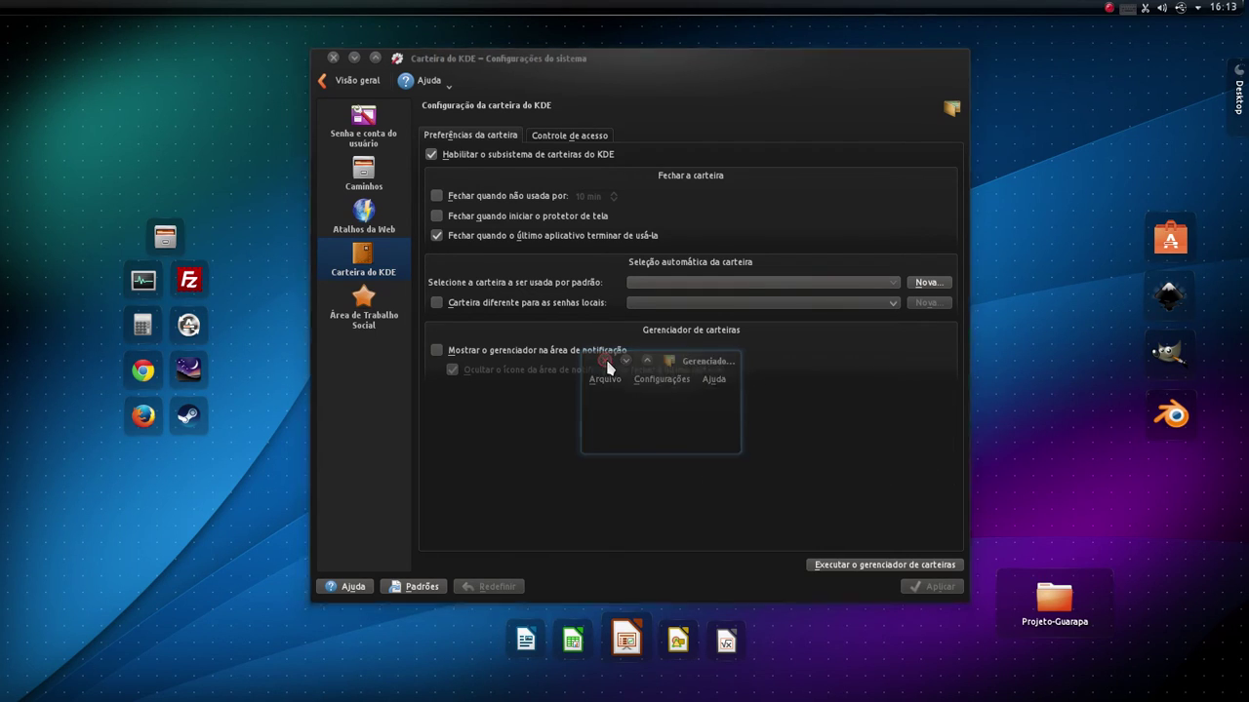
# - Disable the KDE wallet subsystem, apply it, and check the access control and preferences tabs
pyautogui.click(477, 158)
pyautogui.click(928, 587)
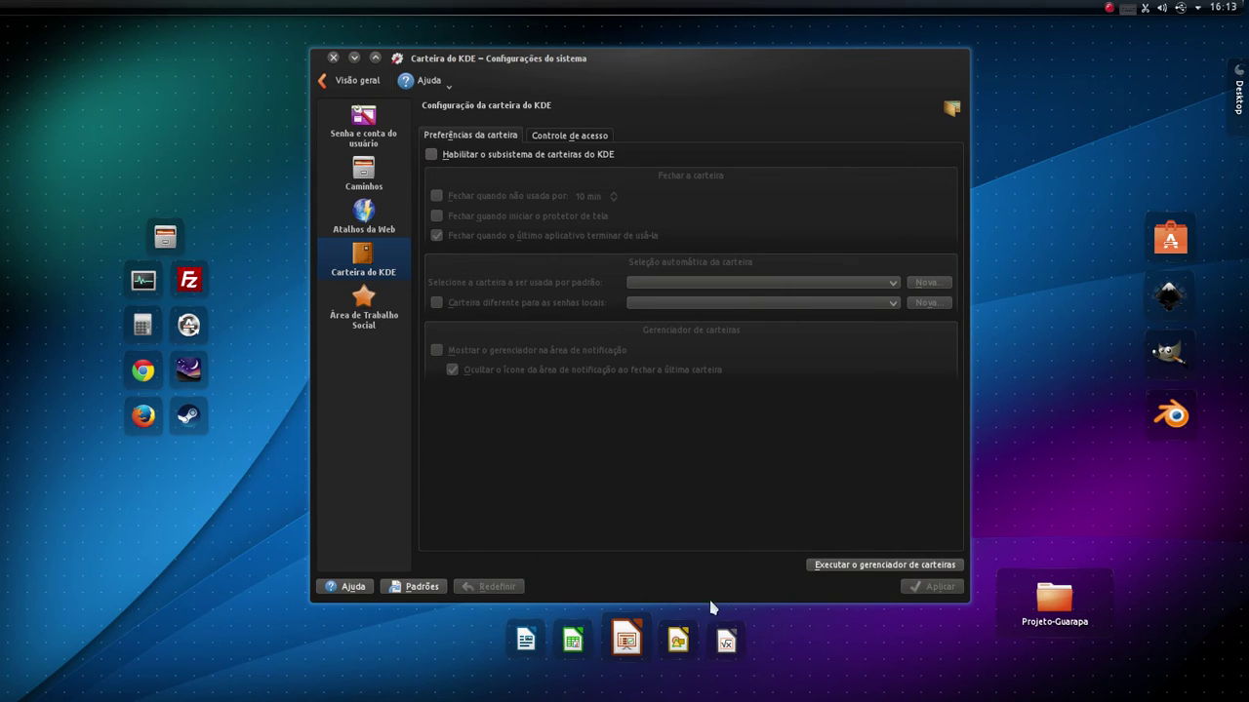
pyautogui.click(528, 135)
pyautogui.click(498, 134)
pyautogui.click(528, 139)
pyautogui.click(483, 136)
# - Search the application launcher for 'kwallet'
pyautogui.click(19, 18)
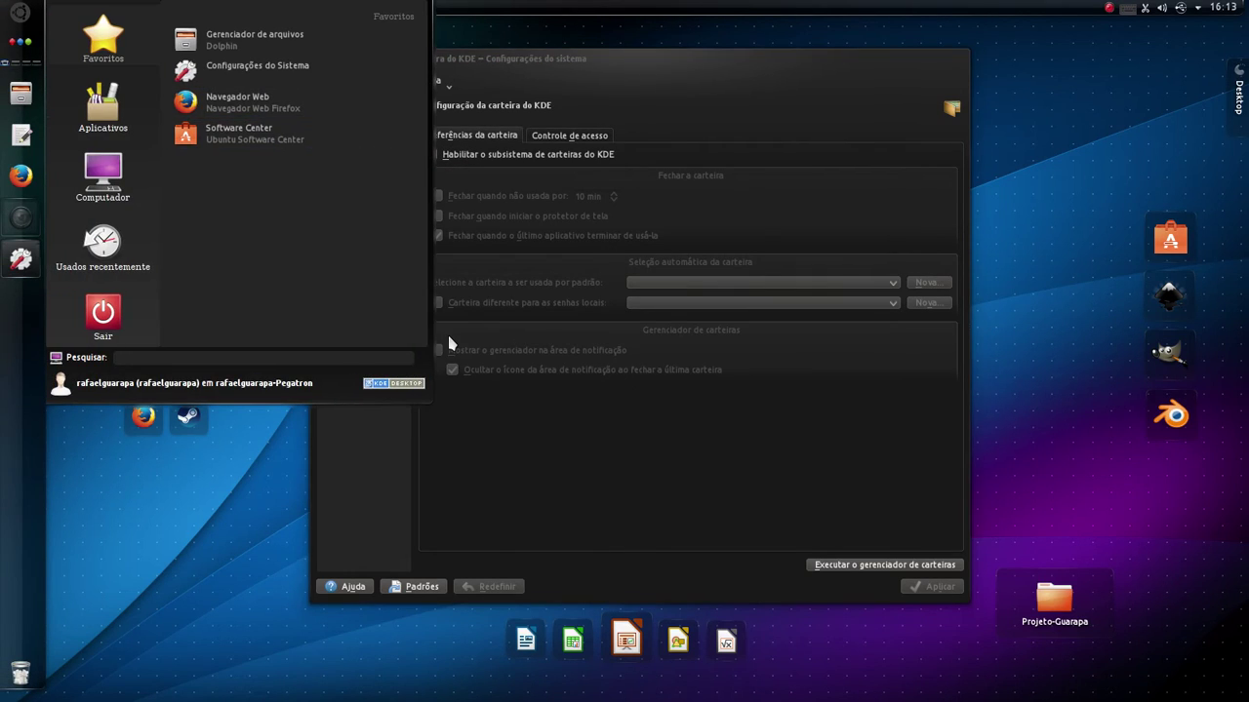
pyautogui.write('kwa')
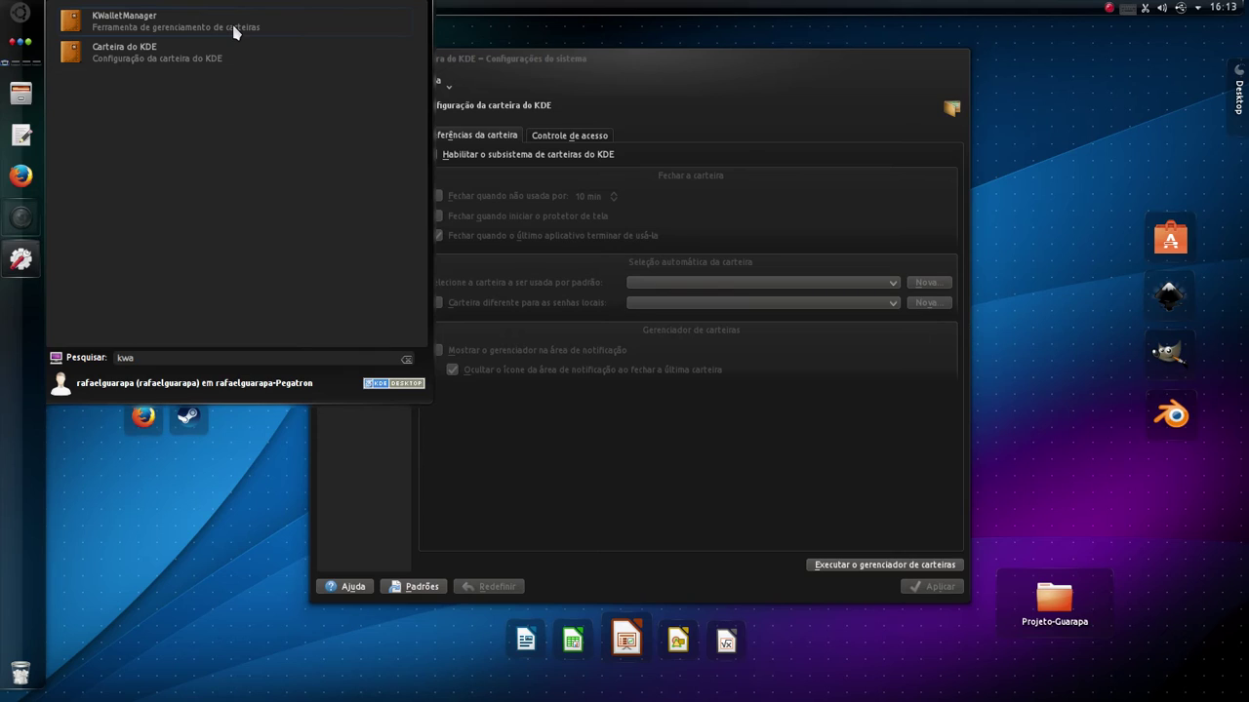
pyautogui.write('llet')
# - Dismiss the launcher search to return to the Carteira do KDE page
pyautogui.click(503, 187)
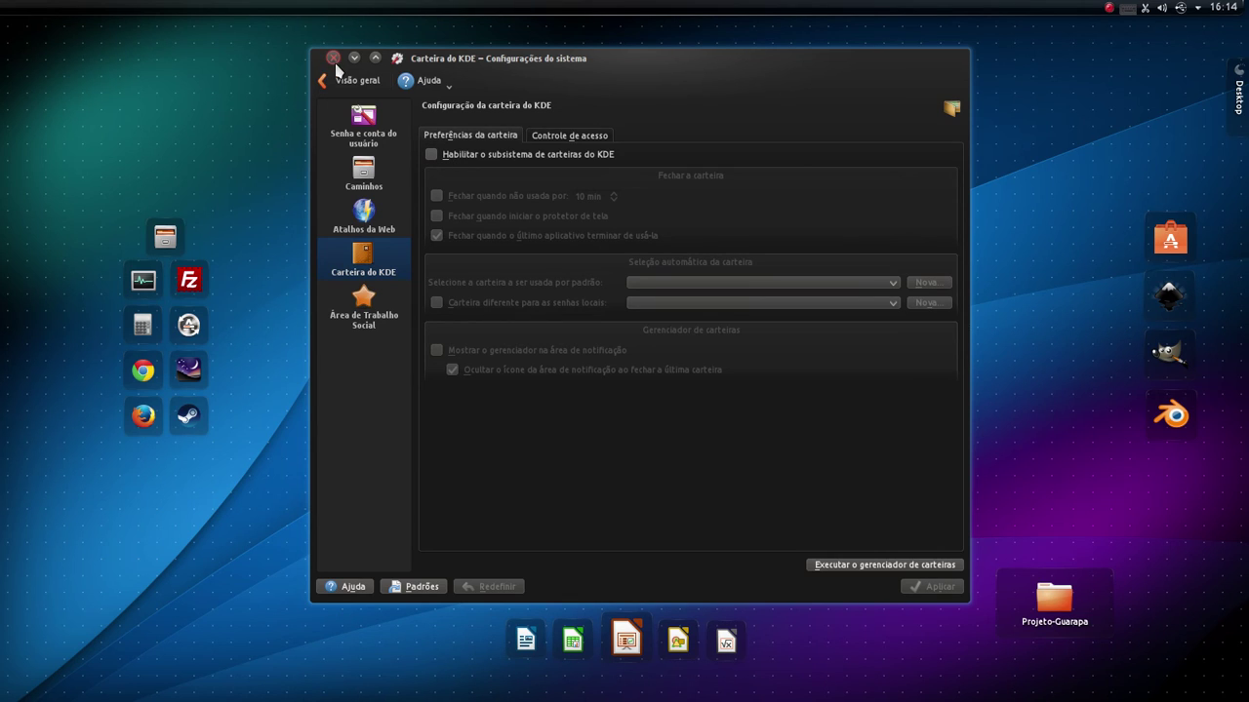
# - Launch System Monitor, scroll its Processos list, close it, then quit System Settings with Ctrl+Q
pyautogui.click(156, 286)
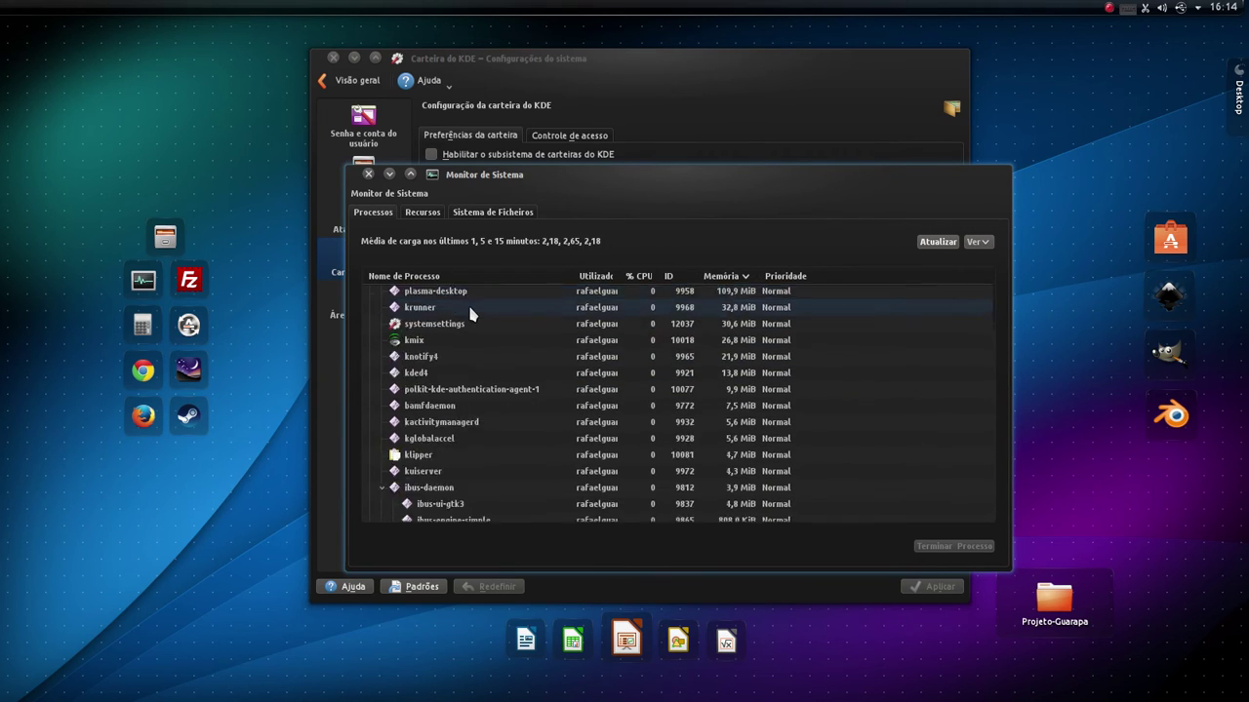
pyautogui.scroll(-3, 468, 302)
pyautogui.scroll(4, 474, 367)
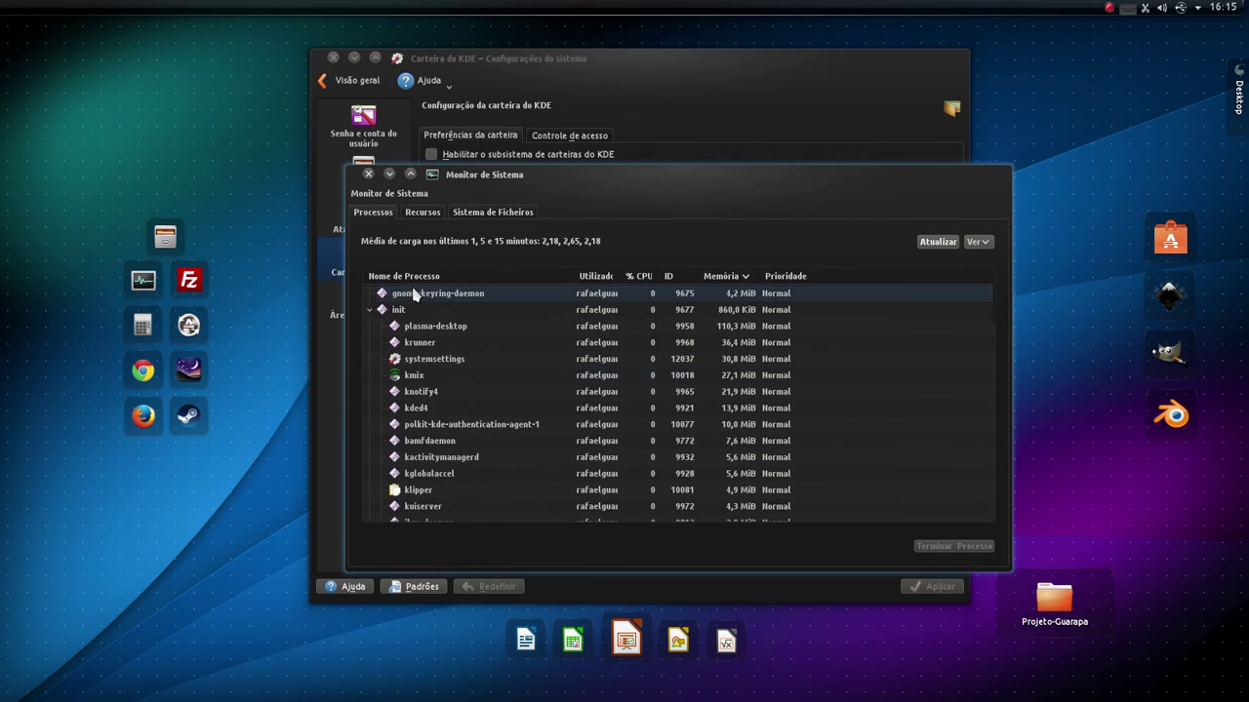
pyautogui.click(368, 174)
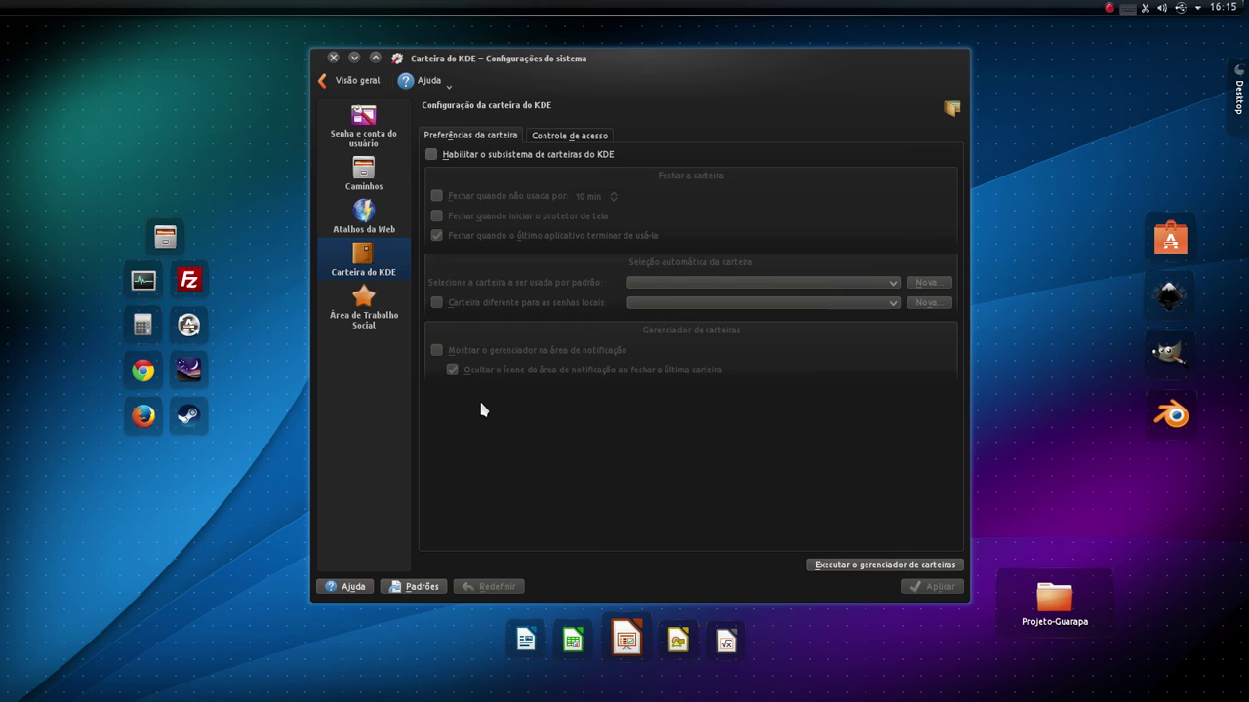
pyautogui.hotkey('ctrl', 'q')
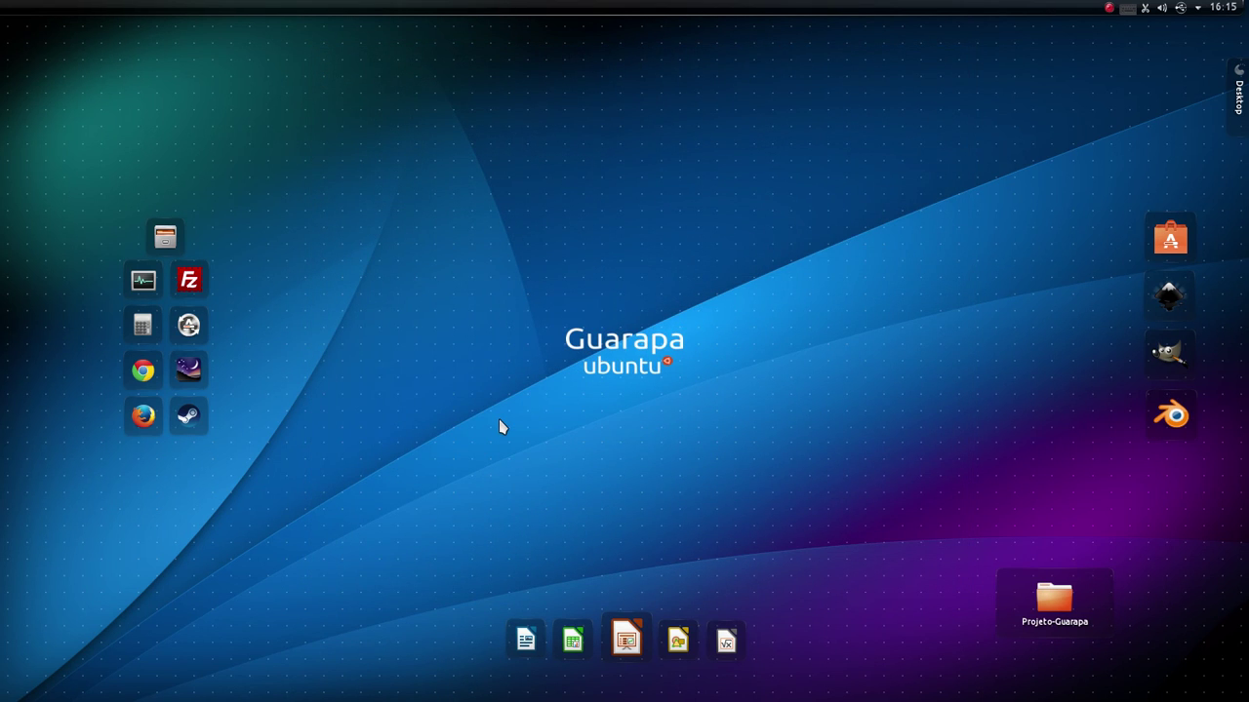